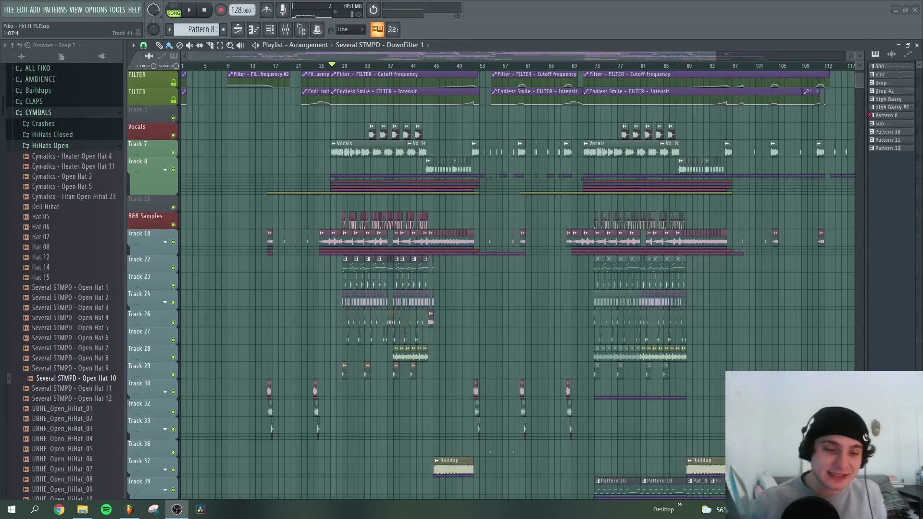
# Step: Switch to FL Studio, solo the vocal clips on Track 7 and expand the automation tracks grouped under Track 8
pyautogui.click(130, 510)
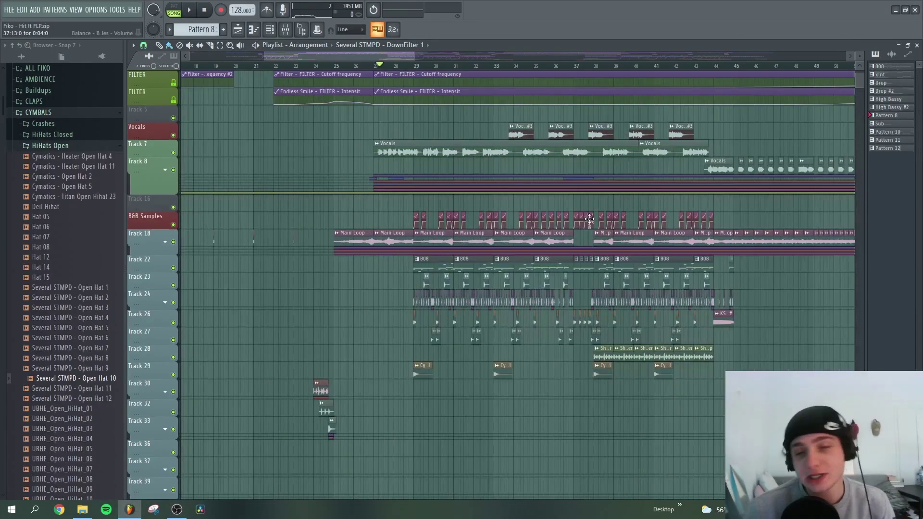
pyautogui.scroll(-3, 610, 216)
pyautogui.scroll(2, 565, 225)
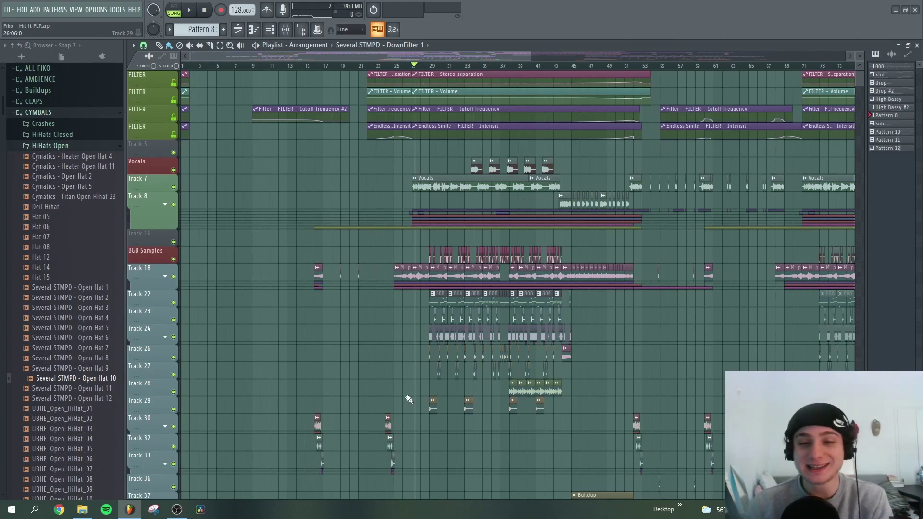
pyautogui.scroll(5, 527, 210)
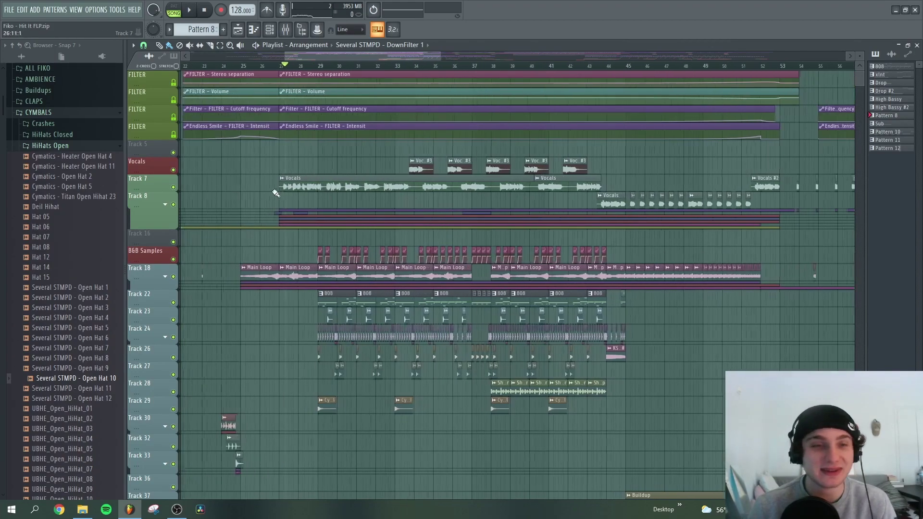
pyautogui.keyDown('ctrl'); pyautogui.click(173, 187); pyautogui.keyUp('ctrl')
pyautogui.click(165, 203)
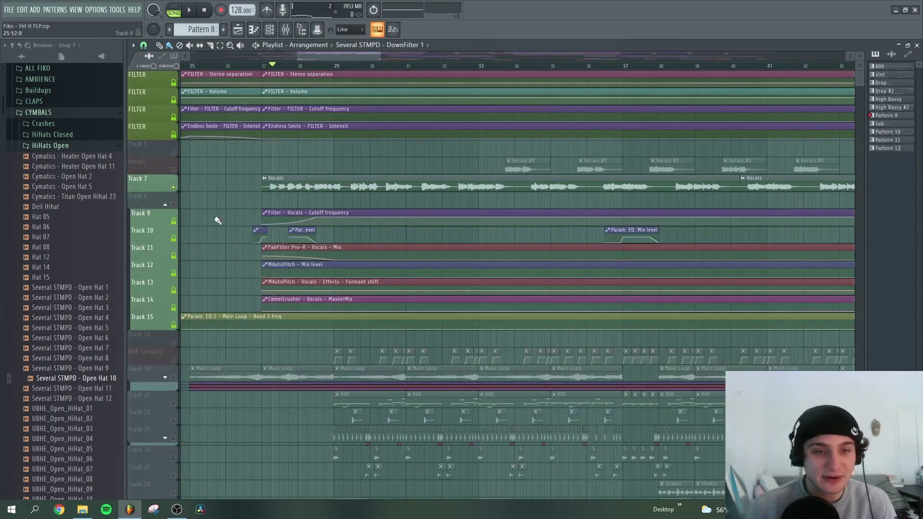
# Step: Play the soloed Track 7 vocals, look at the Vocals clip's channel settings and stop playback
pyautogui.scroll(-2, 280, 68)
pyautogui.press('space')
pyautogui.scroll(-2, 351, 201)
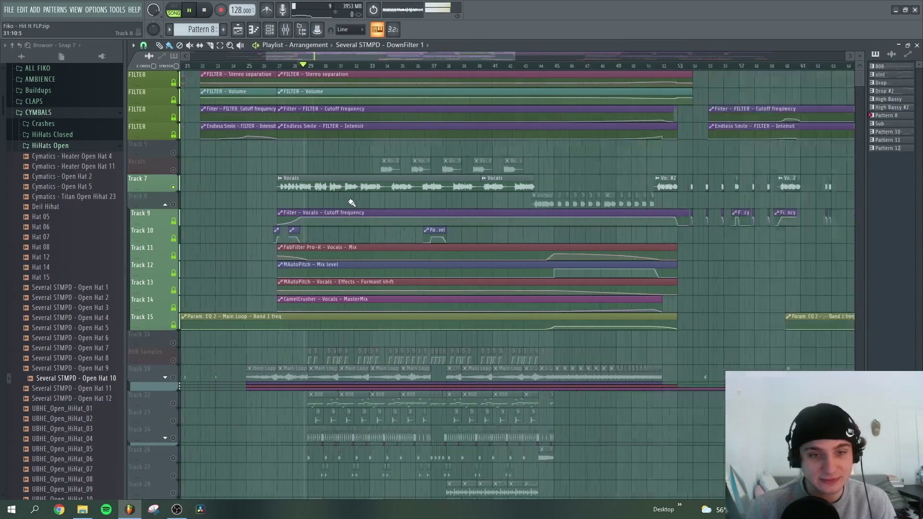
pyautogui.scroll(3, 350, 191)
pyautogui.doubleClick(353, 181)
pyautogui.click(460, 142)
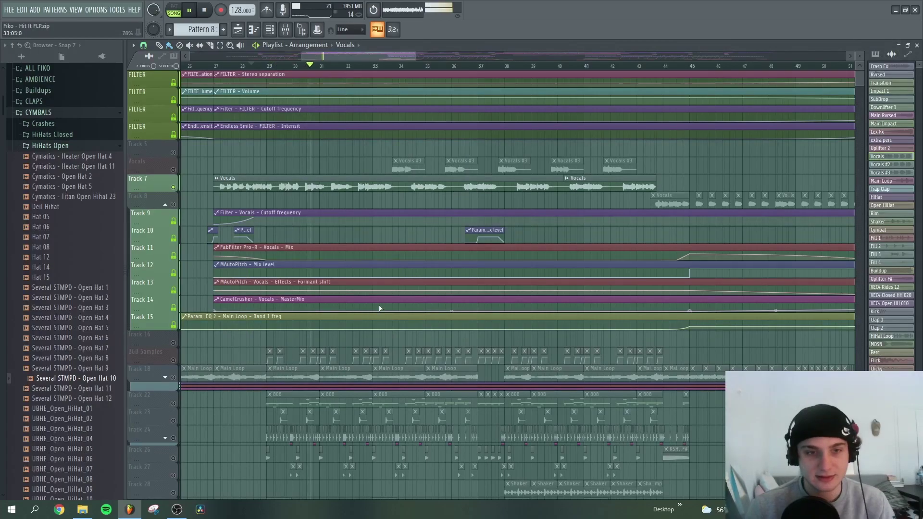
pyautogui.scroll(-3, 400, 288)
pyautogui.scroll(3, 365, 281)
pyautogui.scroll(-3, 372, 278)
pyautogui.press('space')
pyautogui.scroll(-1, 373, 277)
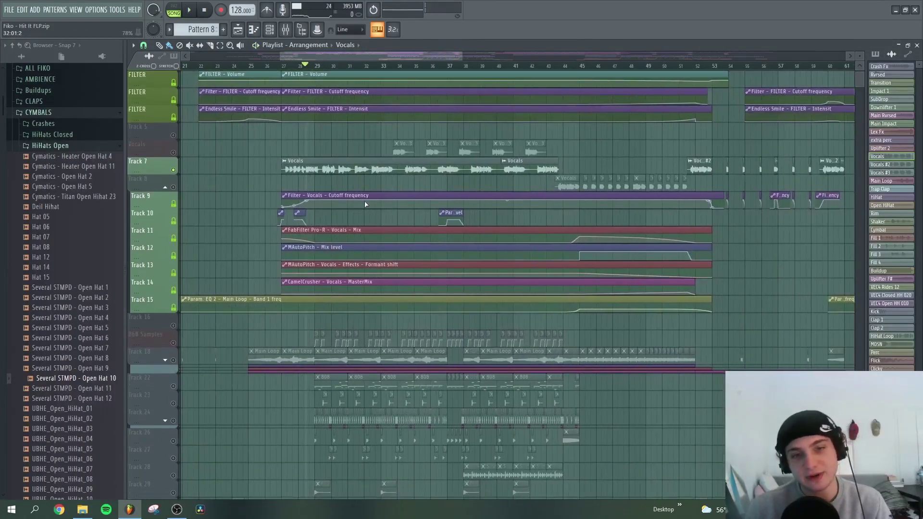
# Step: Check the main vocal clip's channel settings again and unmute the Vocals track holding the Vocals #3 clips
pyautogui.doubleClick(362, 170)
pyautogui.click(458, 143)
pyautogui.scroll(3, 428, 164)
pyautogui.click(173, 153)
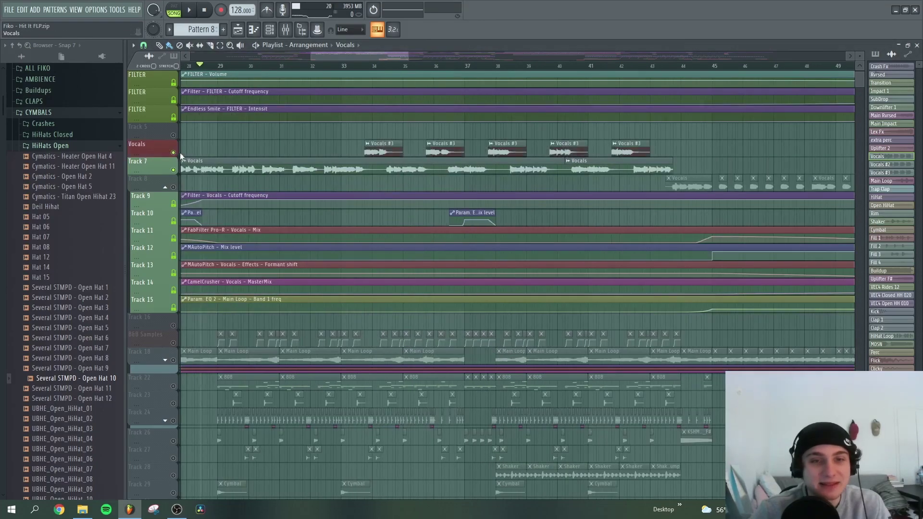
pyautogui.scroll(-4, 308, 219)
pyautogui.scroll(3, 295, 225)
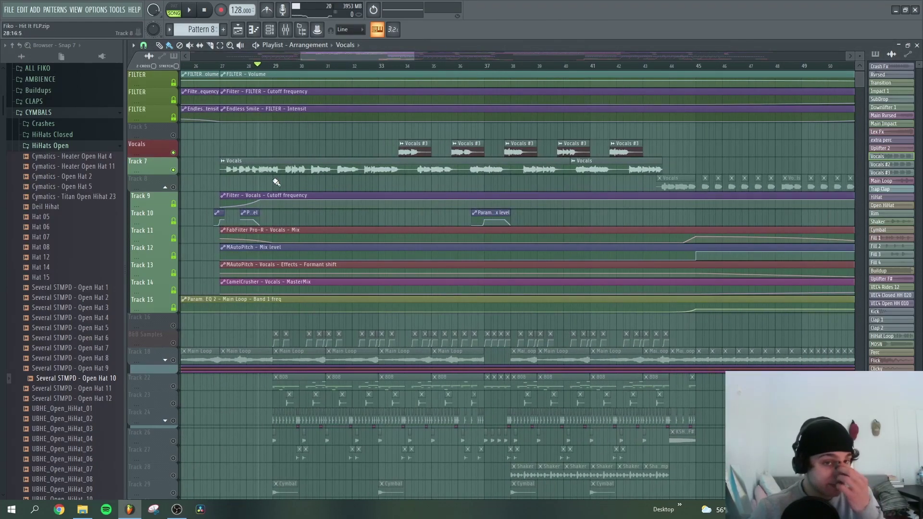
# Step: Select the vocal automation clips on Tracks 11 to 14 to review them, and clear the selection
pyautogui.keyDown('ctrl'); pyautogui.click(272, 197); pyautogui.keyUp('ctrl')
pyautogui.scroll(2, 251, 208)
pyautogui.scroll(-2, 283, 204)
pyautogui.scroll(3, 315, 215)
pyautogui.scroll(-3, 318, 217)
pyautogui.moveTo(320, 227); pyautogui.dragTo(484, 284)
pyautogui.scroll(3, 327, 225)
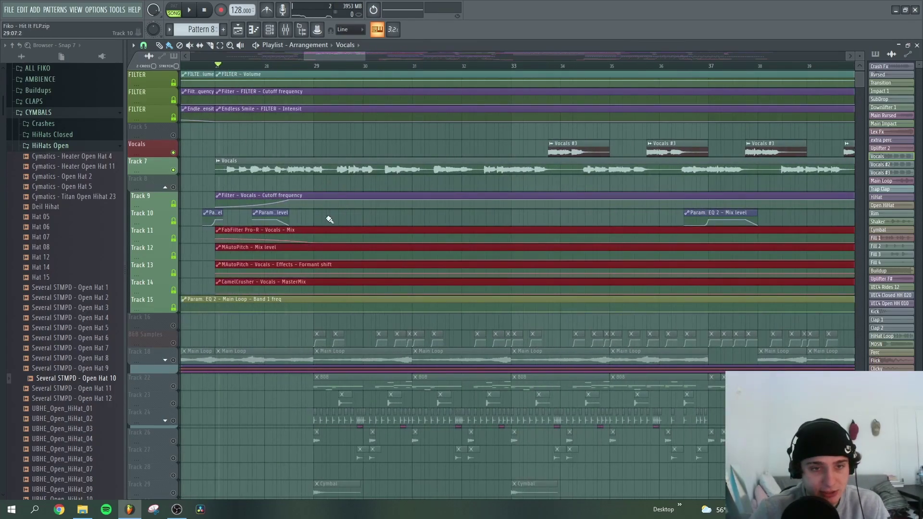
pyautogui.click(315, 229)
# Step: Inspect the FabFilter Pro-R reverb on the Vocals mixer bus during playback and return to the playlist
pyautogui.press('F9')
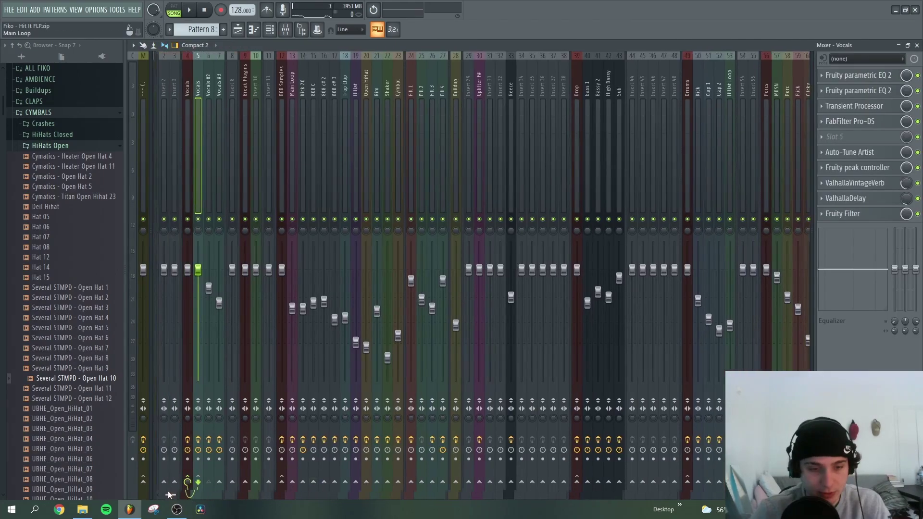
pyautogui.click(865, 184)
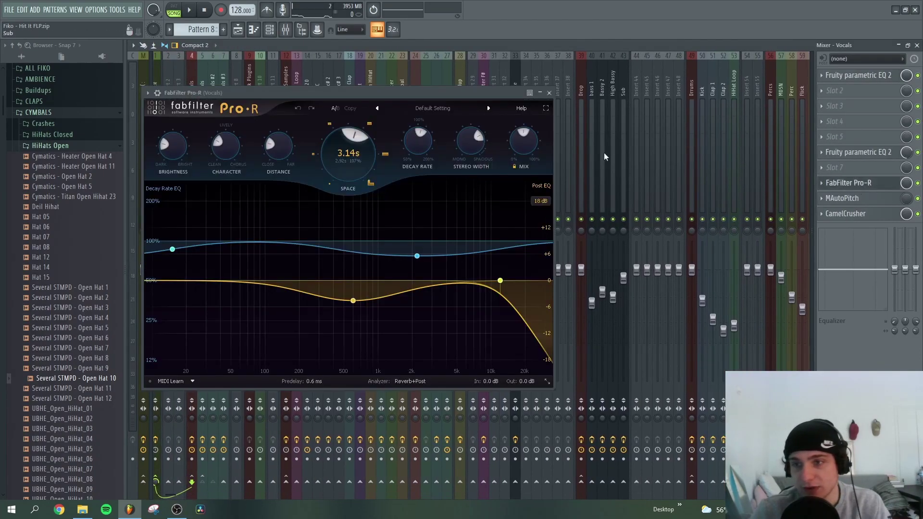
pyautogui.press('space')
pyautogui.press('Escape')
pyautogui.press('Escape')
pyautogui.press('Escape')
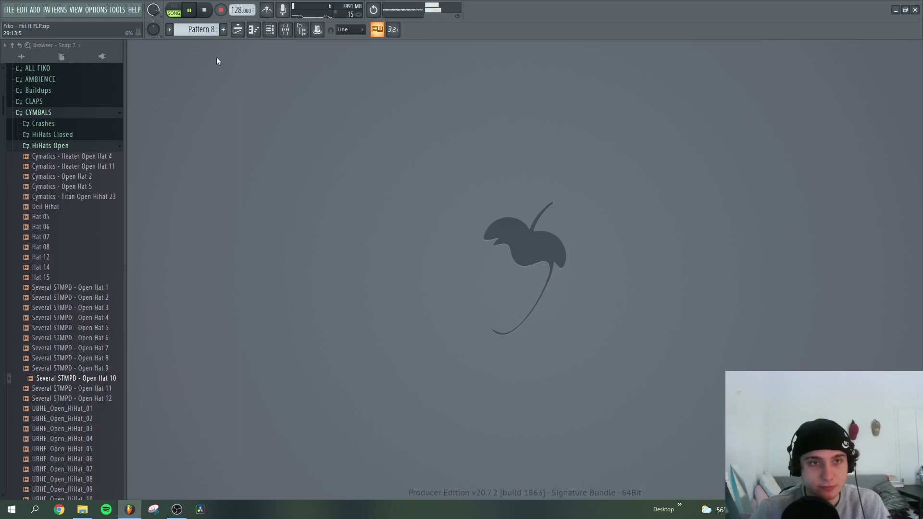
pyautogui.click(238, 30)
pyautogui.scroll(2, 344, 188)
pyautogui.scroll(-4, 319, 220)
pyautogui.press('space')
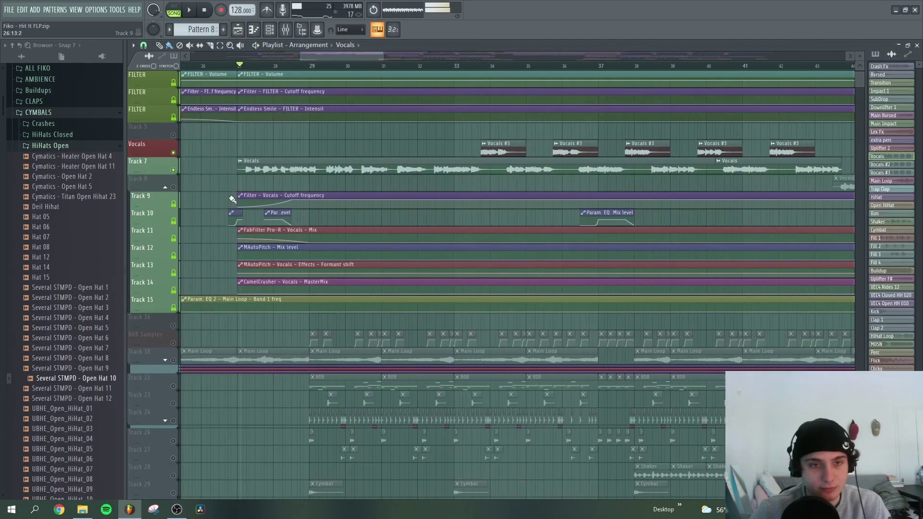
# Step: Solo the vocal chops on Track 8 and select the FabFilter Pro-R Mix and MAutoPitch Mix level automation clips
pyautogui.moveTo(231, 195); pyautogui.dragTo(285, 290)
pyautogui.moveTo(237, 169); pyautogui.dragTo(289, 278)
pyautogui.scroll(-3, 312, 262)
pyautogui.scroll(2, 360, 228)
pyautogui.keyDown('ctrl'); pyautogui.click(368, 222); pyautogui.keyUp('ctrl')
pyautogui.scroll(-1, 368, 221)
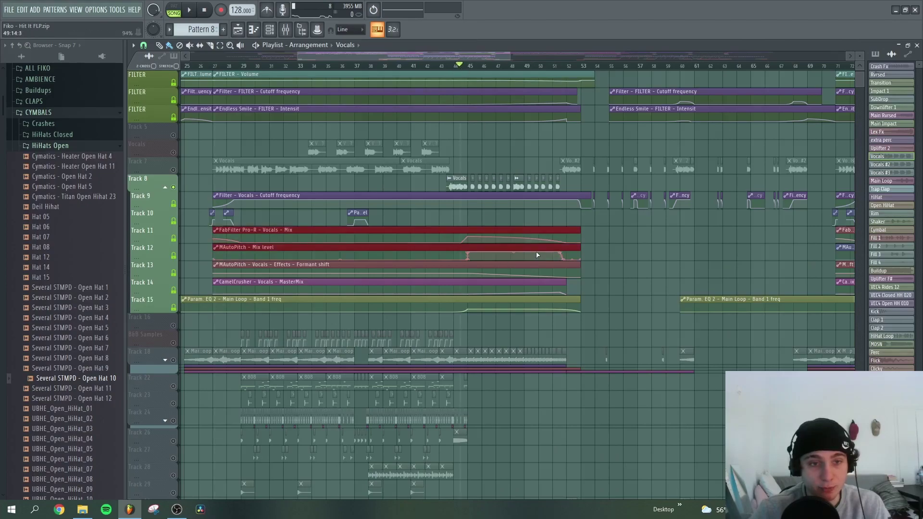
# Step: Play the soloed Track 8 vocal chops from about bar 44 and stop playback
pyautogui.scroll(3, 433, 245)
pyautogui.scroll(2, 435, 234)
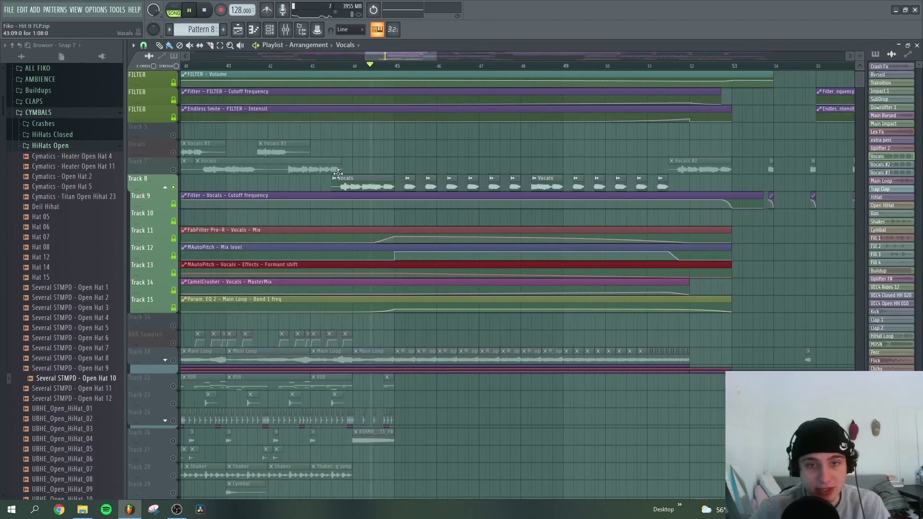
pyautogui.press('space')
pyautogui.scroll(-1, 478, 217)
pyautogui.scroll(2, 413, 220)
pyautogui.scroll(-2, 439, 219)
pyautogui.scroll(1, 442, 221)
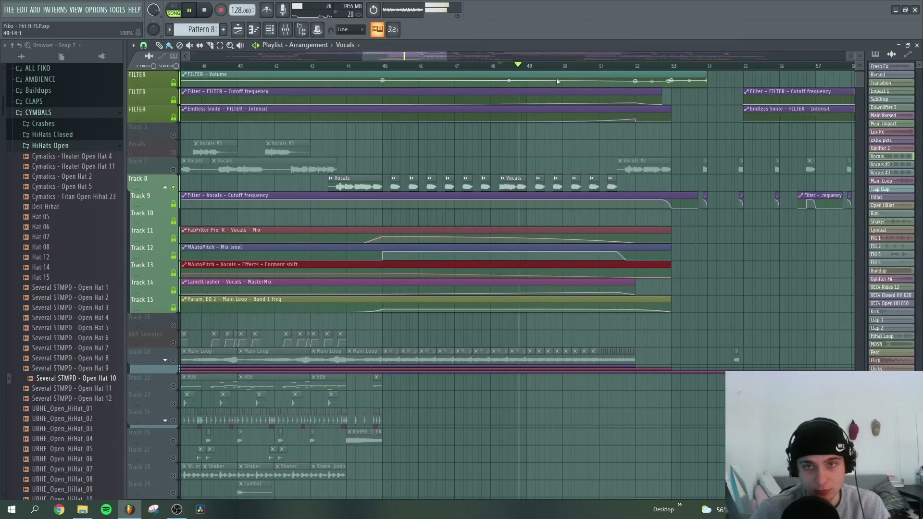
pyautogui.scroll(-3, 599, 228)
pyautogui.press('space')
# Step: Select the vocal automation clips on Tracks 11 to 14 to review their curves over the buildup
pyautogui.scroll(-3, 585, 269)
pyautogui.moveTo(584, 285); pyautogui.dragTo(529, 233)
pyautogui.scroll(-1, 525, 292)
pyautogui.moveTo(526, 292); pyautogui.dragTo(539, 307)
pyautogui.scroll(3, 581, 291)
pyautogui.scroll(-3, 577, 296)
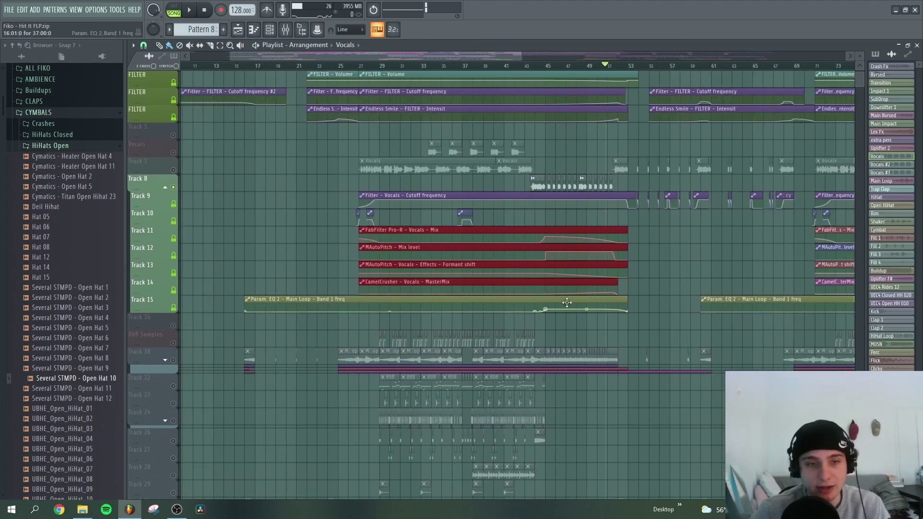
# Step: Review the CamelCrusher MasterMix clip on Track 14 and select the Param EQ 2 Main Loop clip on Track 15
pyautogui.scroll(2, 589, 279)
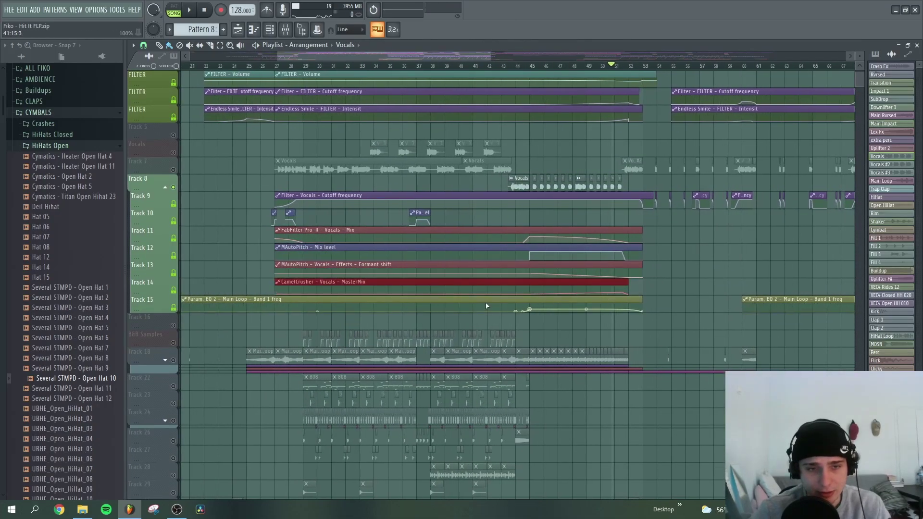
pyautogui.scroll(3, 544, 257)
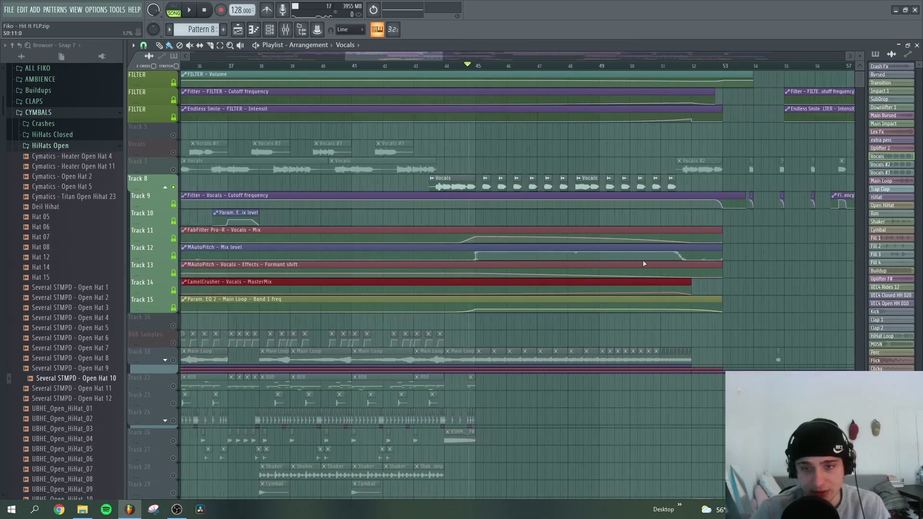
pyautogui.scroll(-3, 631, 262)
pyautogui.moveTo(494, 307); pyautogui.dragTo(551, 308)
pyautogui.scroll(-3, 577, 299)
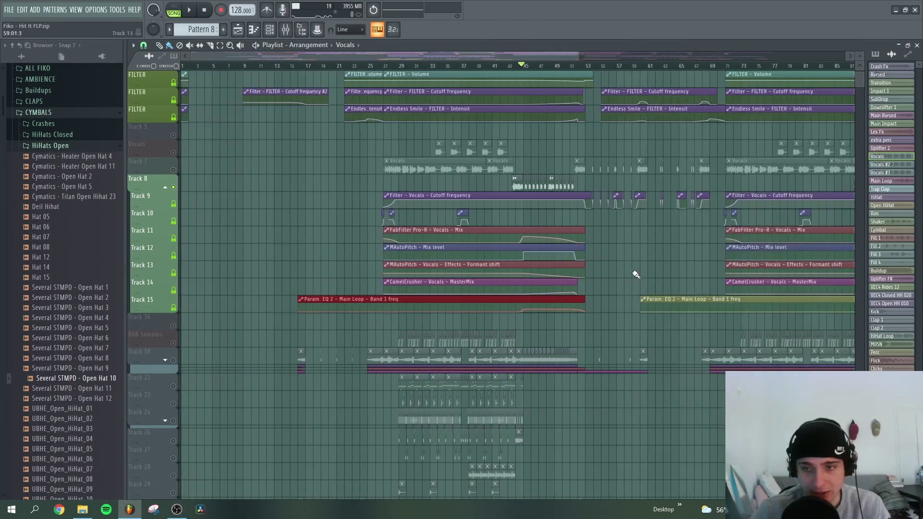
# Step: Take the vocals out of solo and solo the Main Loop clips on Track 18
pyautogui.rightClick(174, 170)
pyautogui.rightClick(174, 170)
pyautogui.scroll(-5, 534, 291)
pyautogui.scroll(3, 471, 292)
pyautogui.rightClick(174, 273)
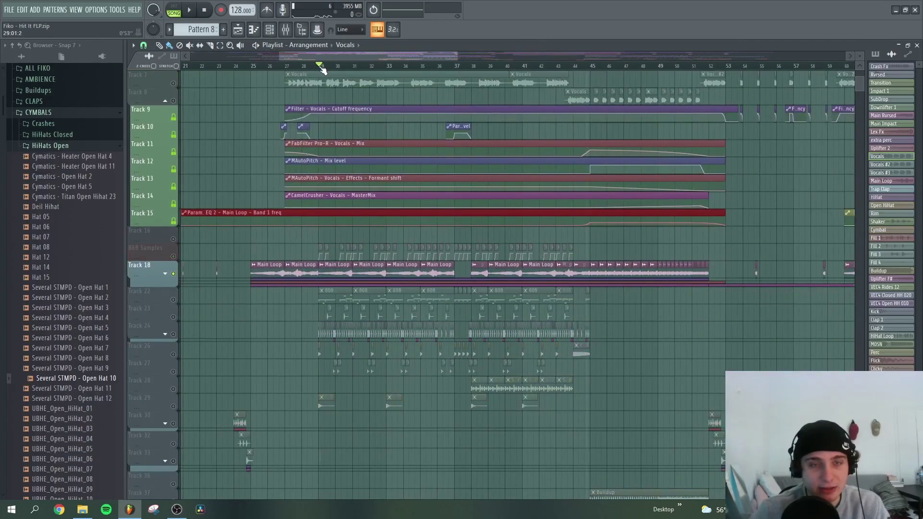
# Step: Play the soloed Main Loop and expand the automation tracks grouped under Track 18
pyautogui.press('space')
pyautogui.scroll(-1, 429, 303)
pyautogui.scroll(3, 433, 304)
pyautogui.doubleClick(292, 273)
pyautogui.click(166, 274)
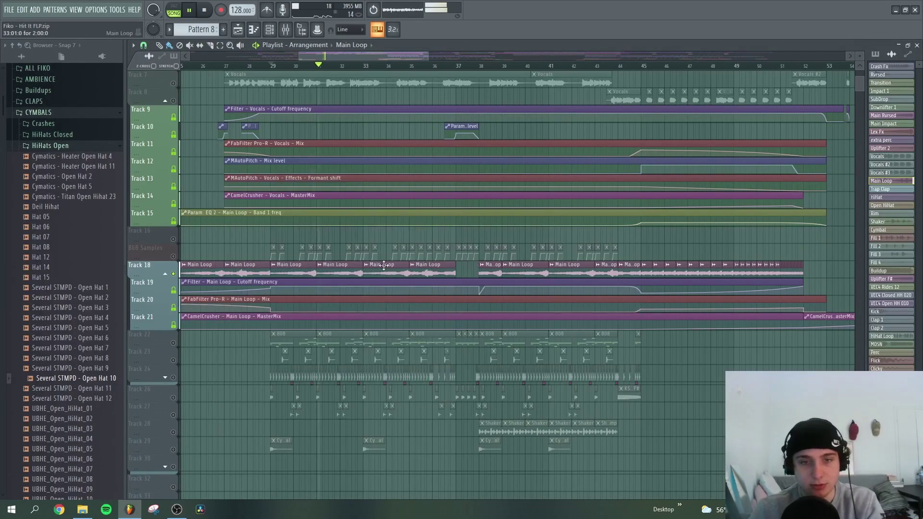
# Step: Stop playback and examine the pitch and time stretching settings of the Main Loop sample
pyautogui.press('F9')
pyautogui.press('F9')
pyautogui.doubleClick(331, 270)
pyautogui.press('space')
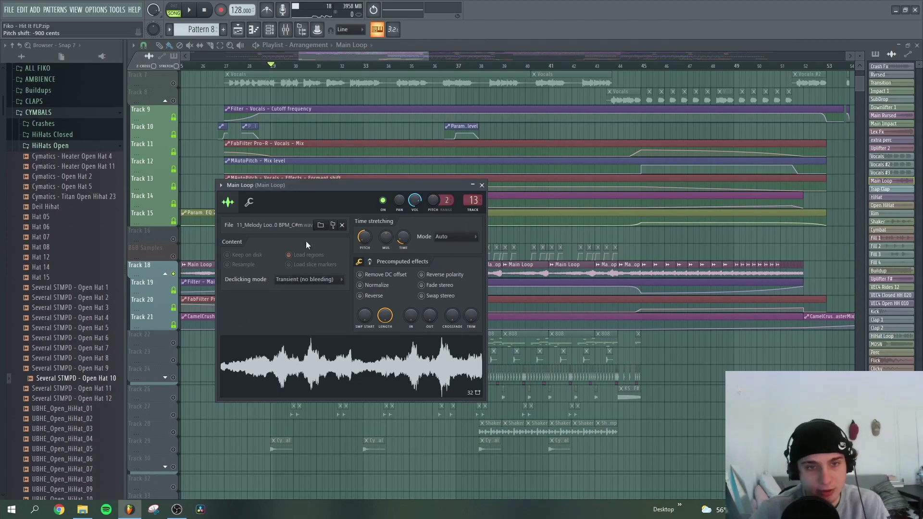
pyautogui.press('Escape')
pyautogui.doubleClick(321, 274)
pyautogui.press('Escape')
# Step: Go from the Main Loop channel settings to its mixer track and inspect the FabFilter Pro-R insert
pyautogui.doubleClick(339, 265)
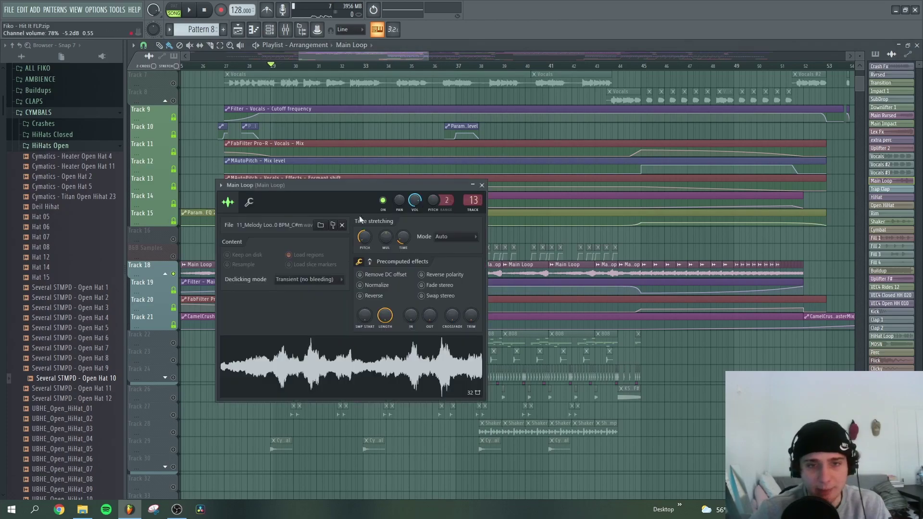
pyautogui.doubleClick(469, 202)
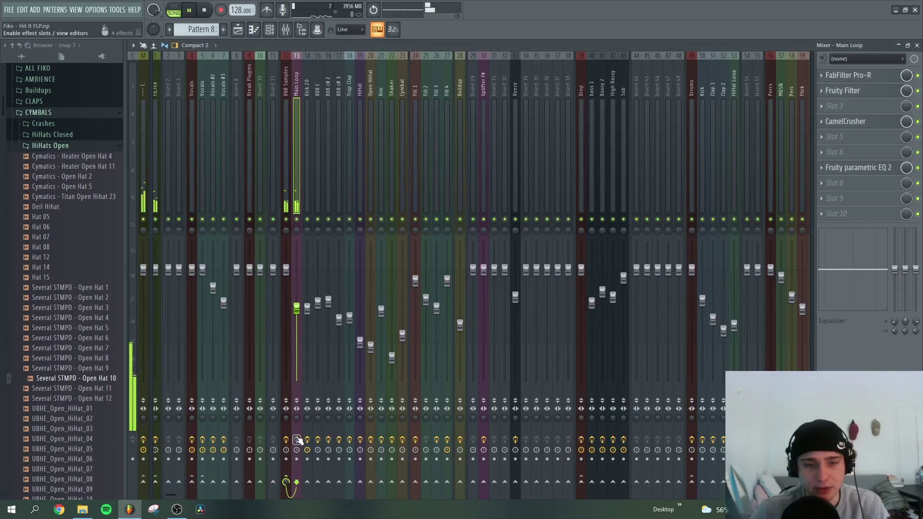
pyautogui.click(870, 77)
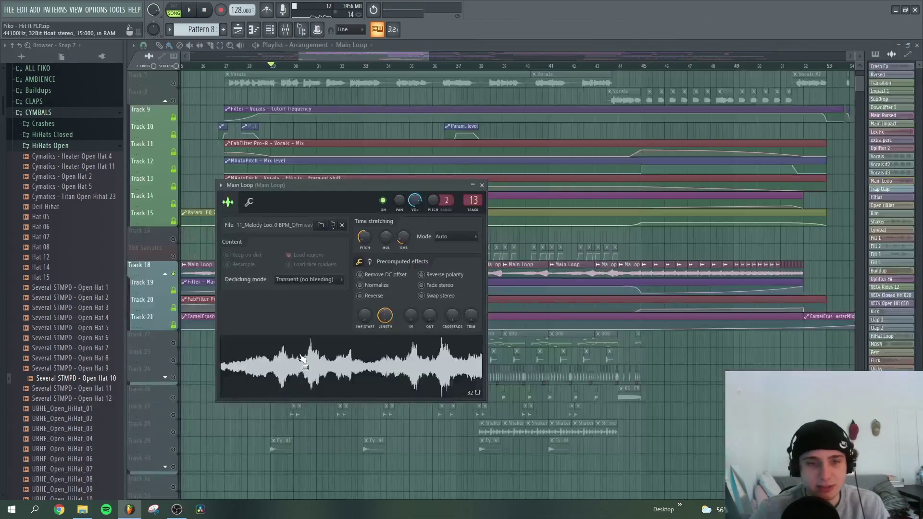
pyautogui.press('Escape')
# Step: Play the Main Loop from about bar 27 with its automation clips on Tracks 19 to 21 selected
pyautogui.click(230, 66)
pyautogui.moveTo(237, 253); pyautogui.dragTo(275, 255)
pyautogui.scroll(1, 279, 282)
pyautogui.scroll(-1, 275, 243)
pyautogui.moveTo(232, 236); pyautogui.dragTo(298, 315)
pyautogui.press('space')
pyautogui.scroll(2, 290, 277)
pyautogui.moveTo(240, 228); pyautogui.dragTo(304, 329)
# Step: Jump playback to about bar 44 and deselect the Main Loop automation clips
pyautogui.scroll(-3, 304, 317)
pyautogui.scroll(-2, 546, 101)
pyautogui.click(573, 69)
pyautogui.scroll(2, 682, 226)
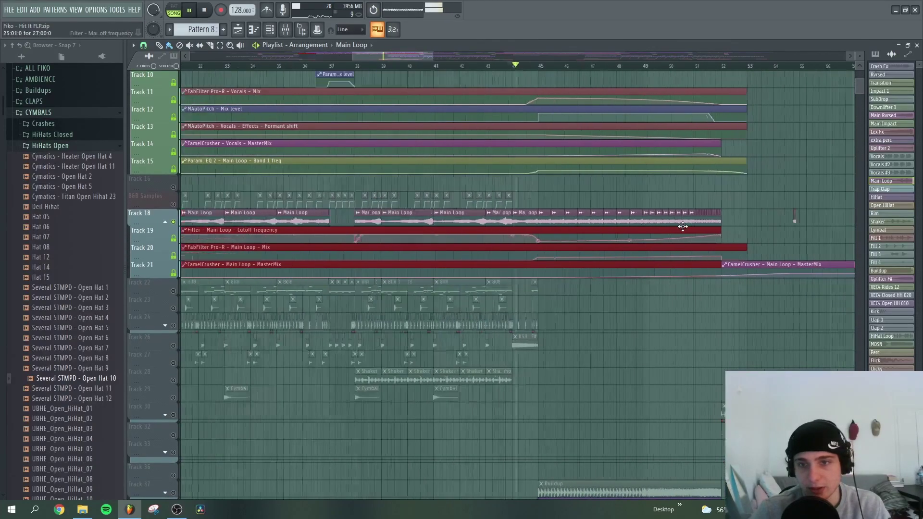
pyautogui.scroll(-2, 606, 308)
pyautogui.keyDown('ctrl'); pyautogui.click(599, 313); pyautogui.keyUp('ctrl')
# Step: Select the chopped Main Loop clips leading up to bar 52 on Track 18, stop playback and clear the selection
pyautogui.scroll(4, 560, 321)
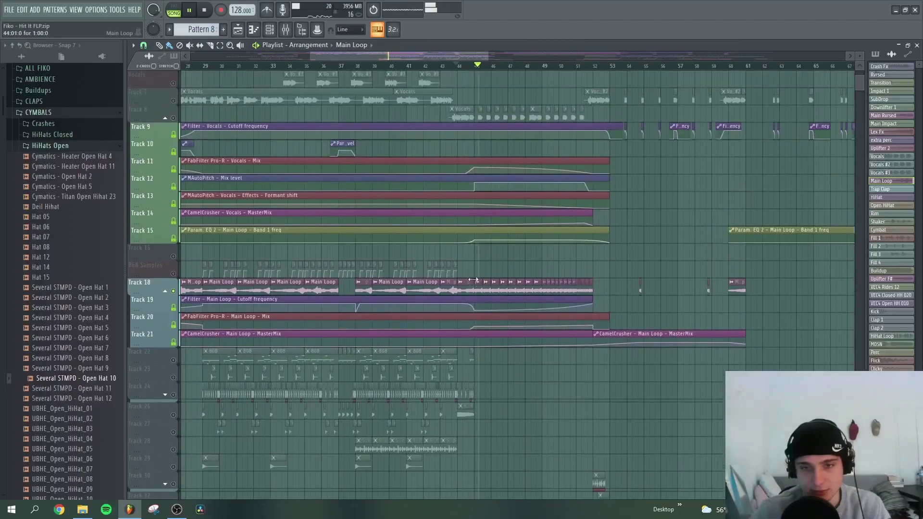
pyautogui.moveTo(483, 284); pyautogui.dragTo(613, 281)
pyautogui.scroll(-5, 553, 307)
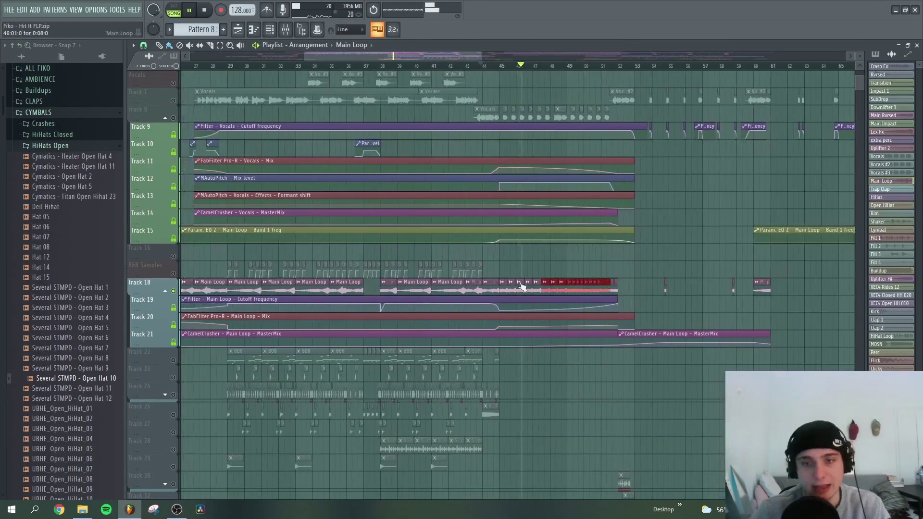
pyautogui.press('space')
pyautogui.keyDown('ctrl'); pyautogui.click(517, 356); pyautogui.keyUp('ctrl')
# Step: Replace the Main Loop solo with a solo of the 808 patterns on Track 22
pyautogui.scroll(5, 501, 361)
pyautogui.moveTo(455, 352); pyautogui.dragTo(452, 269)
pyautogui.scroll(4, 224, 300)
pyautogui.rightClick(175, 274)
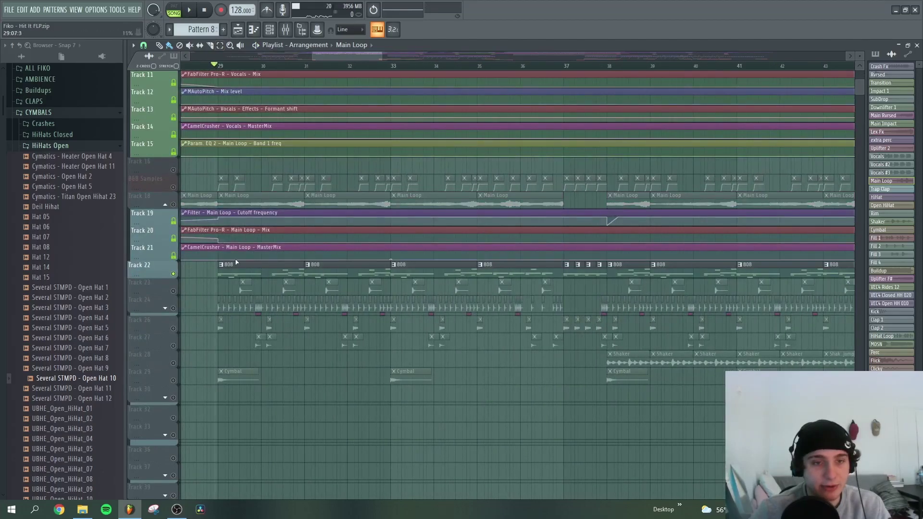
# Step: Unmute the drum tracks 23, 24, 26, 27, 28 and 29 alongside the soloed 808 track
pyautogui.scroll(-3, 244, 284)
pyautogui.click(174, 274)
pyautogui.click(173, 291)
pyautogui.click(174, 311)
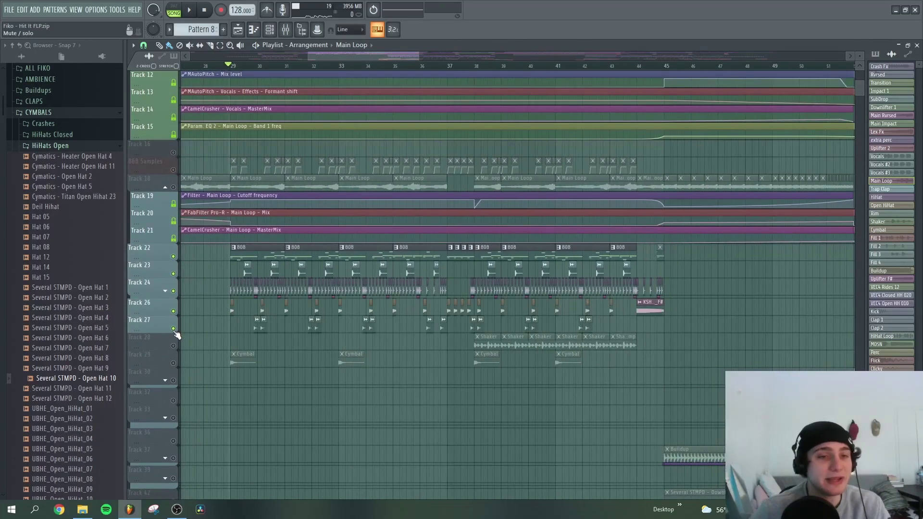
pyautogui.click(173, 346)
pyautogui.click(173, 363)
# Step: Play the 808 and drum tracks together from about bar 29 and stop playback
pyautogui.scroll(-3, 303, 379)
pyautogui.press('space')
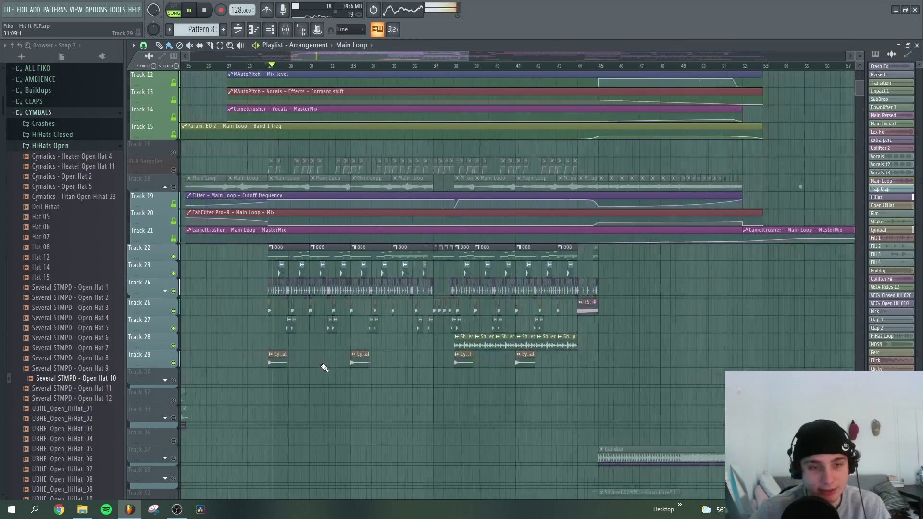
pyautogui.scroll(-3, 325, 368)
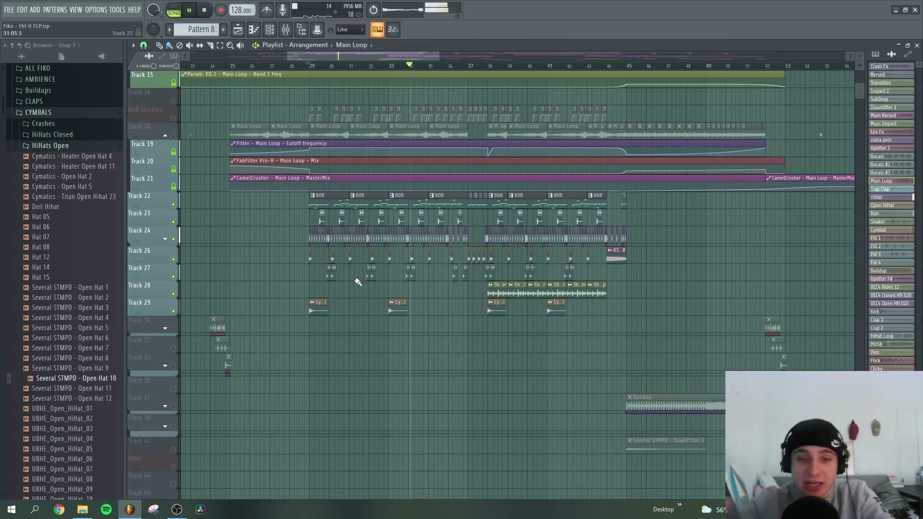
pyautogui.press('space')
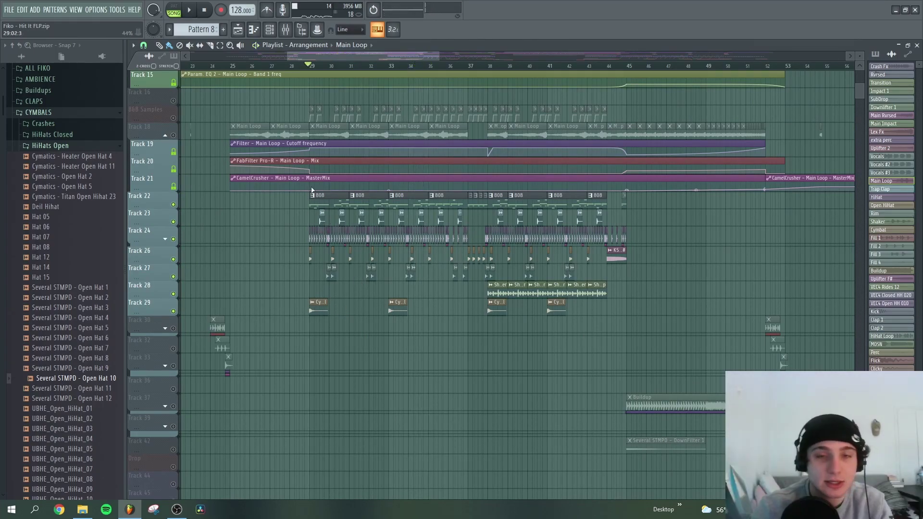
# Step: Open the 808 pattern's channels and play only the Kick 20 channel with its mixer track in view
pyautogui.scroll(1, 325, 212)
pyautogui.scroll(3, 325, 212)
pyautogui.doubleClick(322, 197)
pyautogui.doubleClick(284, 157)
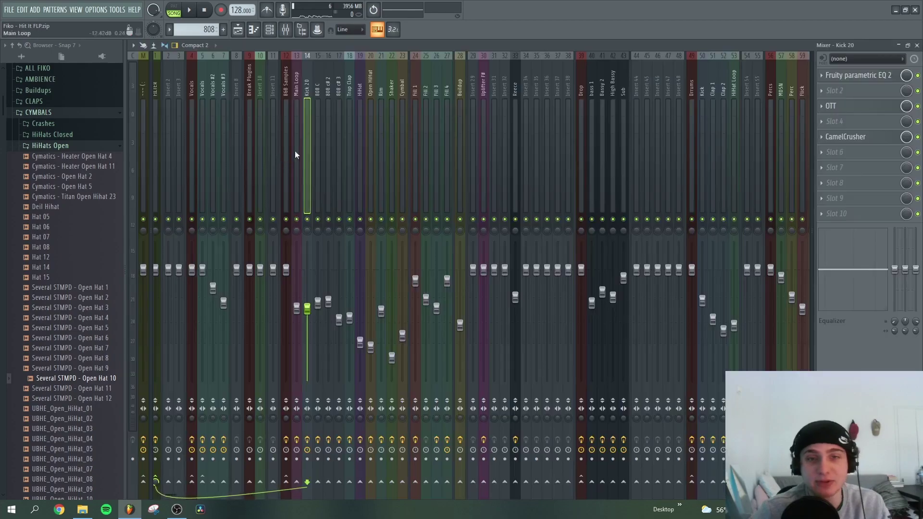
pyautogui.press('space')
pyautogui.press('F9')
pyautogui.doubleClick(272, 201)
pyautogui.press('F9')
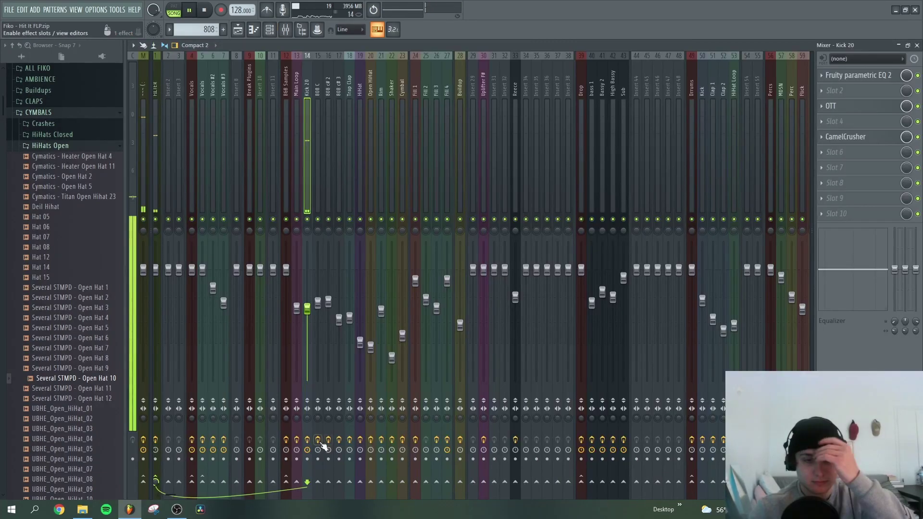
# Step: Inspect the Fruity parametric EQ 2 on the Kick 20 mixer track and return to the playlist
pyautogui.click(308, 441)
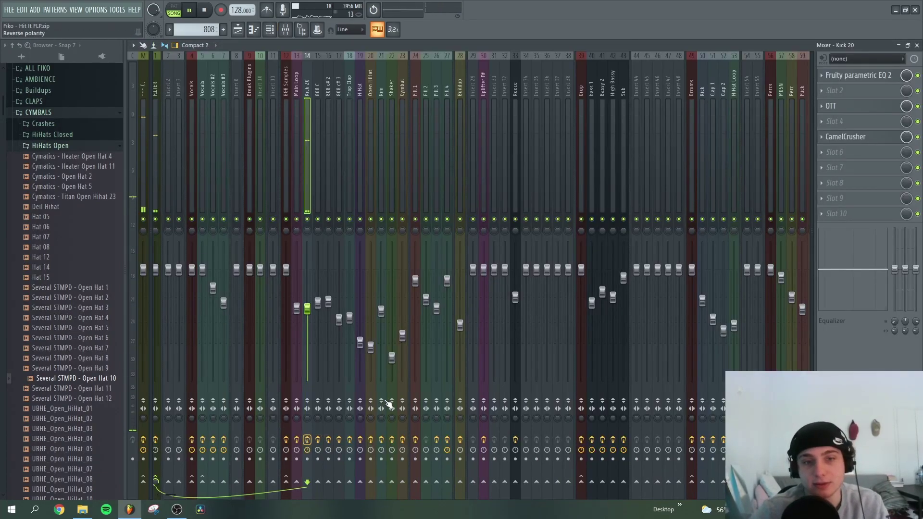
pyautogui.click(860, 75)
pyautogui.click(859, 75)
pyautogui.press('F9')
# Step: Solo the 808 C channel, play it and inspect the Fruity parametric EQ 2 on its mixer track
pyautogui.scroll(-3, 267, 193)
pyautogui.doubleClick(265, 192)
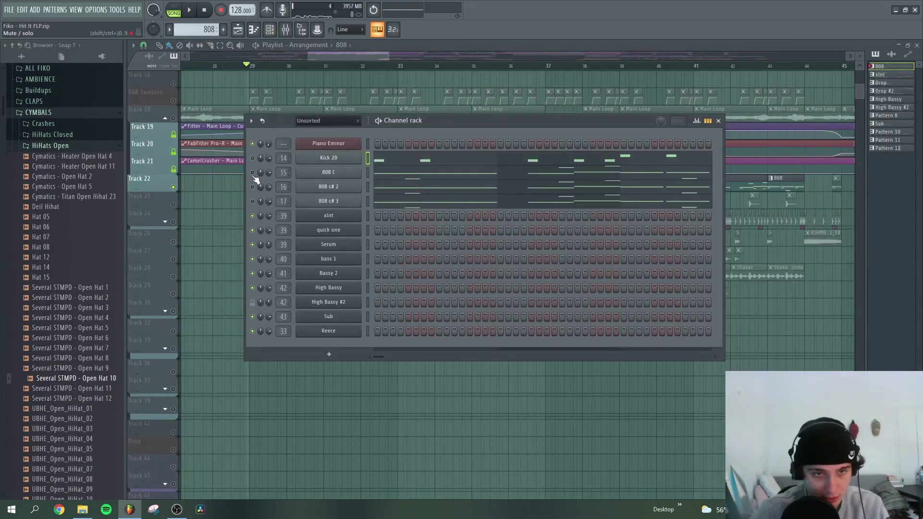
pyautogui.press('F9')
pyautogui.press('space')
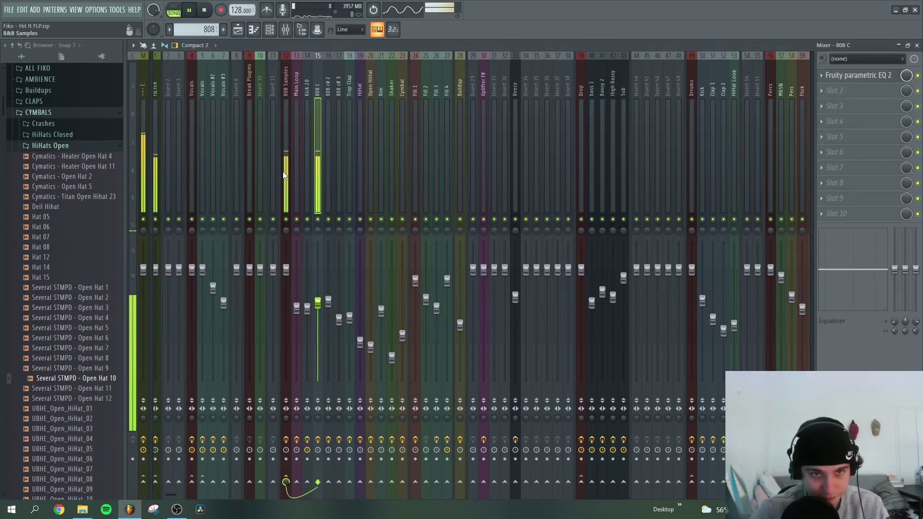
pyautogui.click(859, 75)
pyautogui.press('Escape')
# Step: Solo the 808 c# 2 channel and inspect the second Fruity parametric EQ 2 on its mixer track
pyautogui.press('F5')
pyautogui.press('F6')
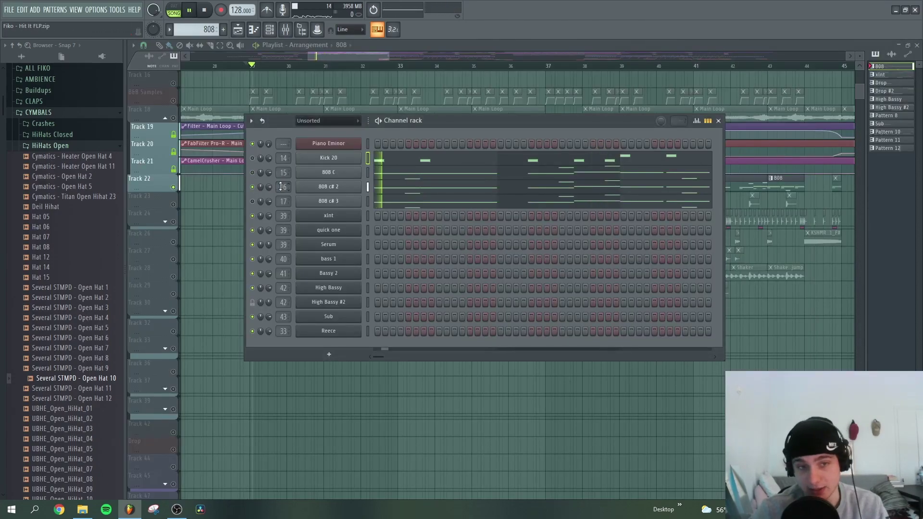
pyautogui.press('F9')
pyautogui.click(845, 91)
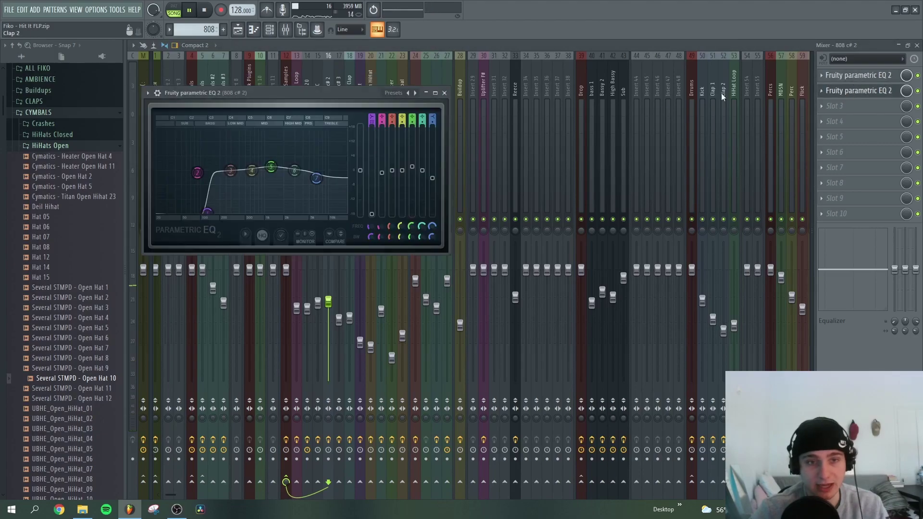
pyautogui.press('Escape')
# Step: Play the 808 c# 3 channel and inspect the Fruity parametric EQ 2 on its mixer track
pyautogui.press('F5')
pyautogui.press('F6')
pyautogui.press('space')
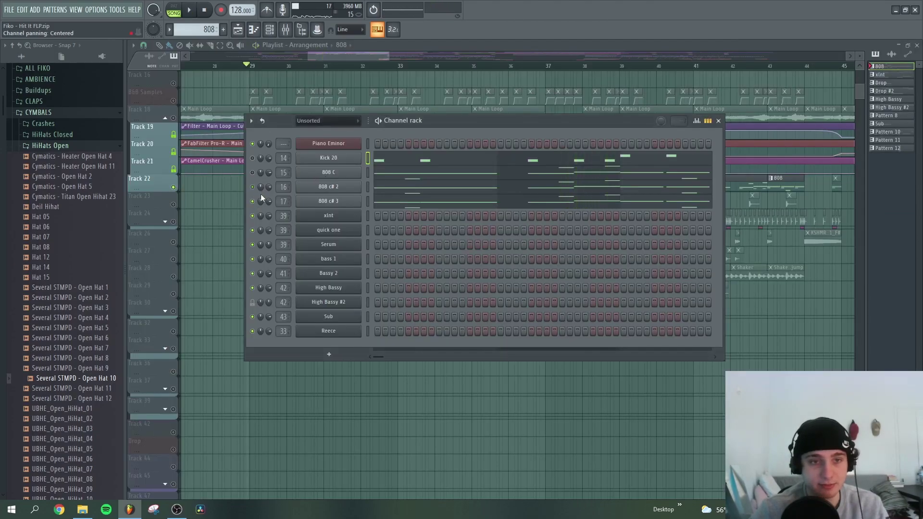
pyautogui.press('space')
pyautogui.doubleClick(280, 200)
pyautogui.click(857, 76)
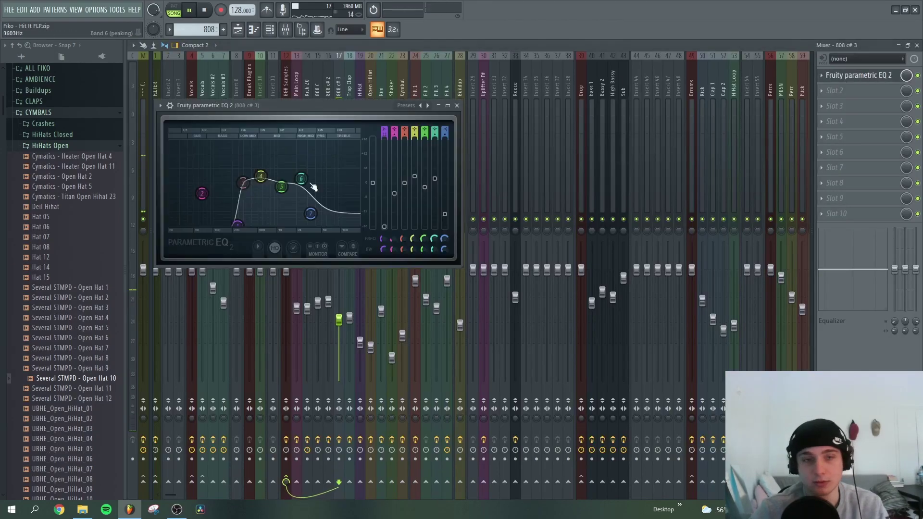
pyautogui.press('Escape')
# Step: Return to the playlist without the channel rack and play the soloed 808 patterns from bar 29
pyautogui.press('F5')
pyautogui.press('F6')
pyautogui.press('space')
pyautogui.press('F6')
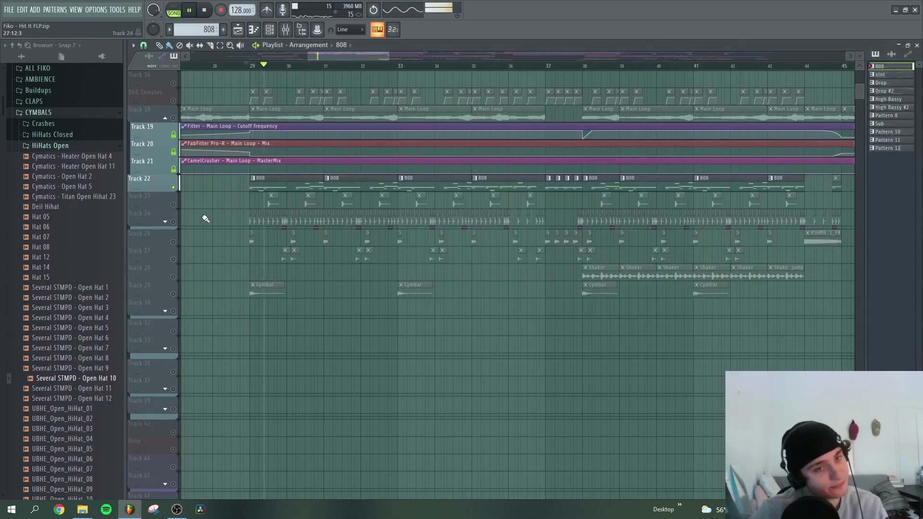
# Step: Unmute the Trap Clap on Track 23 and view its sample settings and mixer track
pyautogui.scroll(6, 371, 217)
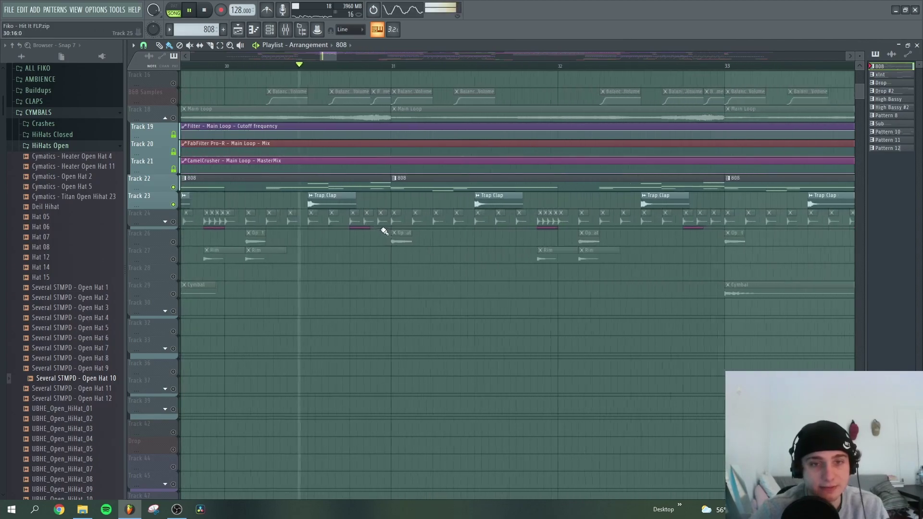
pyautogui.click(268, 203)
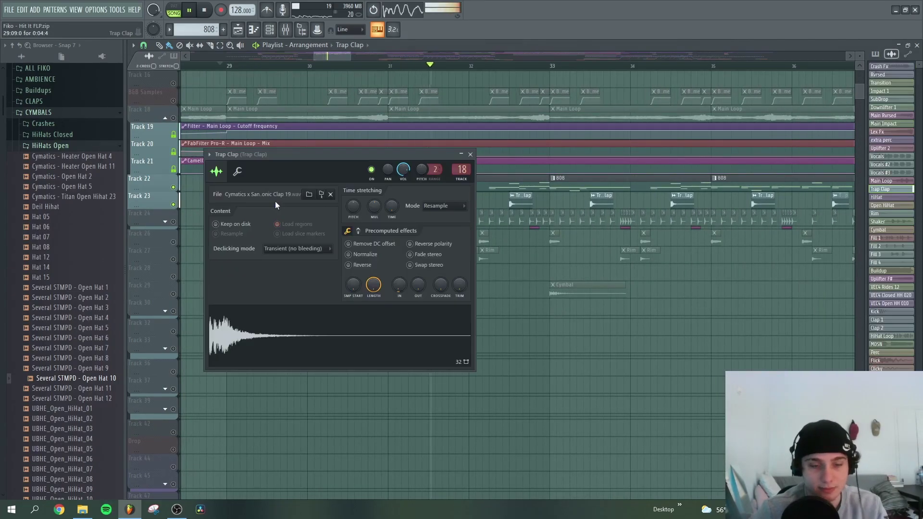
pyautogui.press('F9')
pyautogui.press('F9')
pyautogui.press('Escape')
# Step: Unmute the hi-hats on Track 24 and inspect the HiHat's sample settings and first mixer effect
pyautogui.click(173, 221)
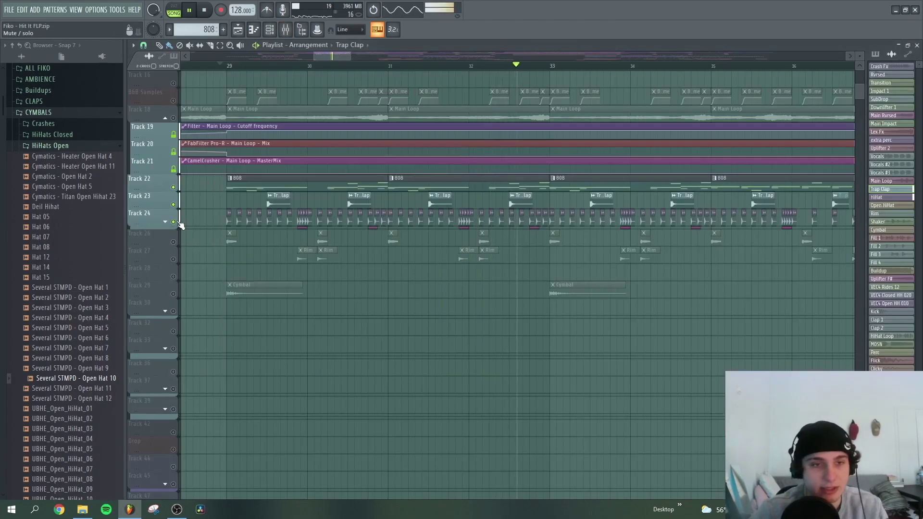
pyautogui.scroll(-3, 317, 228)
pyautogui.scroll(3, 318, 221)
pyautogui.doubleClick(319, 219)
pyautogui.press('Escape')
pyautogui.press('F9')
pyautogui.click(860, 76)
pyautogui.press('Escape')
pyautogui.press('F9')
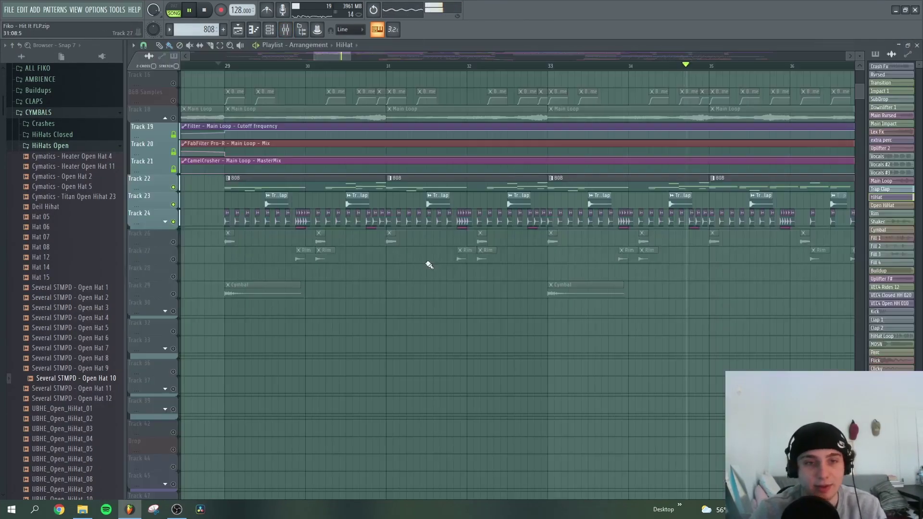
# Step: Unmute the open hi-hats on Track 26 and restart playback from about bar 29
pyautogui.click(173, 242)
pyautogui.scroll(-2, 274, 145)
pyautogui.scroll(2, 274, 144)
pyautogui.click(319, 66)
pyautogui.scroll(3, 298, 231)
pyautogui.scroll(-4, 323, 255)
pyautogui.scroll(1, 452, 262)
# Step: Unmute the Rim on Track 27 and view the effects on its mixer track
pyautogui.click(173, 259)
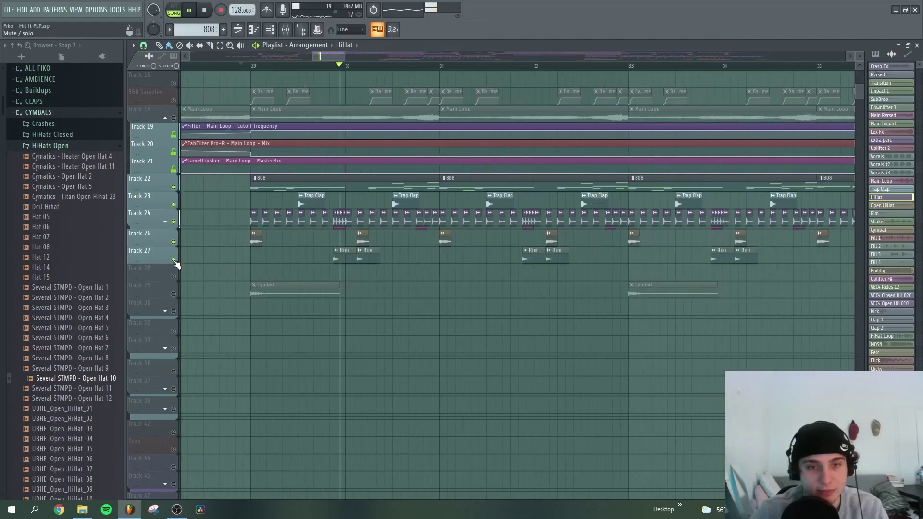
pyautogui.scroll(4, 354, 257)
pyautogui.click(342, 250)
pyautogui.press('Escape')
pyautogui.press('F9')
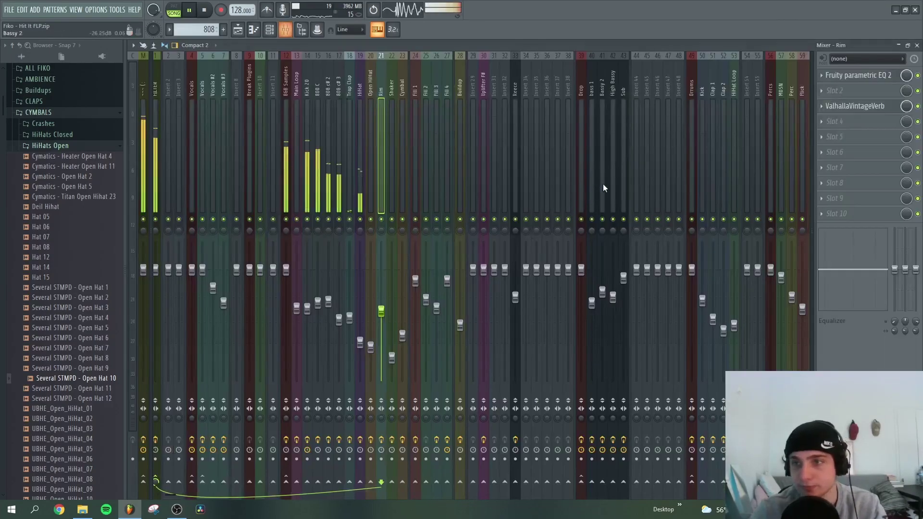
pyautogui.press('F9')
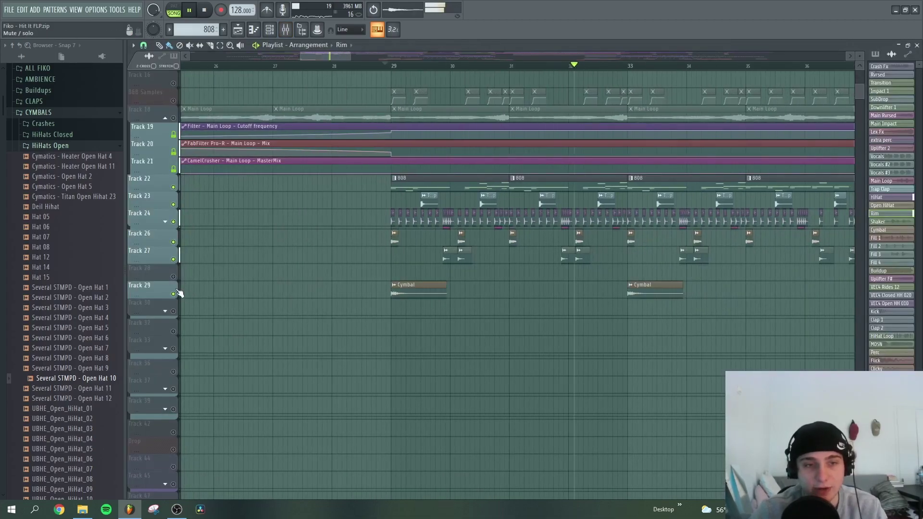
# Step: Unmute the shakers and cymbals on Tracks 28 and 29 and select the Cymbal clip at bar 33
pyautogui.scroll(2, 541, 280)
pyautogui.keyDown('ctrl'); pyautogui.click(548, 288); pyautogui.keyUp('ctrl')
pyautogui.scroll(-4, 664, 315)
pyautogui.scroll(2, 673, 319)
pyautogui.moveTo(572, 224); pyautogui.dragTo(582, 311)
# Step: Unmute the Main Loop on Track 18 and collapse its grouped automation tracks
pyautogui.click(173, 204)
pyautogui.click(165, 204)
pyautogui.scroll(1, 433, 242)
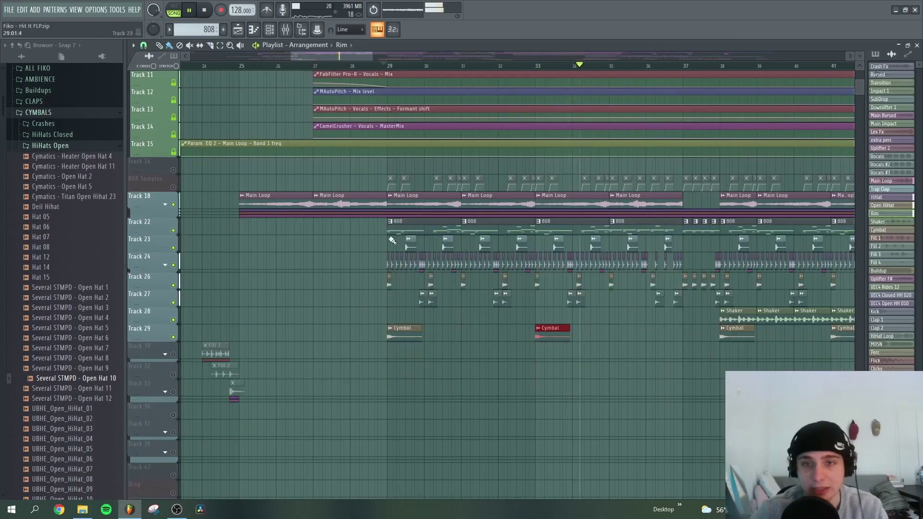
pyautogui.scroll(-2, 433, 242)
# Step: Unmute the B&B Samples track and select its automation clips from bar 29 to bar 44
pyautogui.click(173, 187)
pyautogui.scroll(3, 674, 186)
pyautogui.moveTo(505, 180)
pyautogui.mouseDown()
pyautogui.moveTo(796, 189)
pyautogui.moveTo(511, 181)
pyautogui.mouseUp()
pyautogui.scroll(-3, 798, 190)
pyautogui.scroll(-3, 512, 186)
pyautogui.scroll(5, 636, 219)
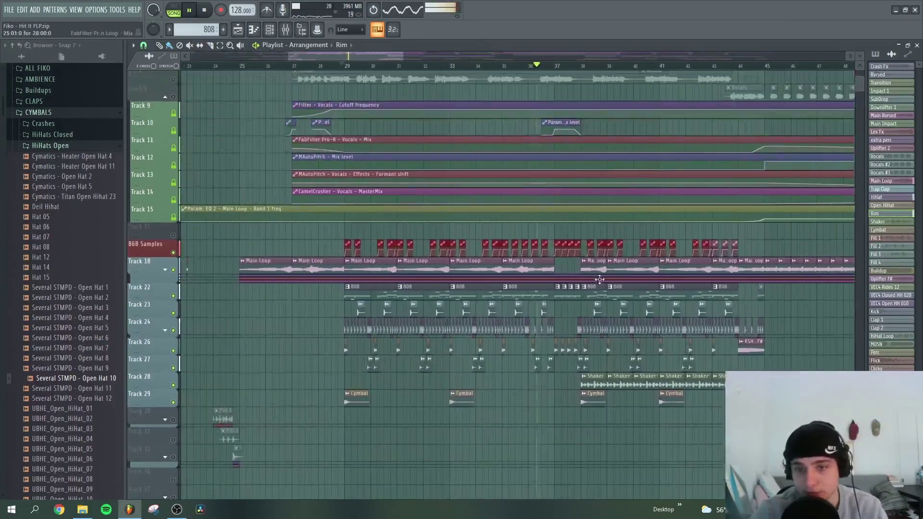
# Step: Select the Shaker clips on Track 28 and view the Shaker's sample settings and mixer track
pyautogui.scroll(-3, 620, 277)
pyautogui.scroll(2, 644, 286)
pyautogui.moveTo(471, 325); pyautogui.dragTo(655, 334)
pyautogui.scroll(5, 653, 332)
pyautogui.doubleClick(438, 328)
pyautogui.click(484, 168)
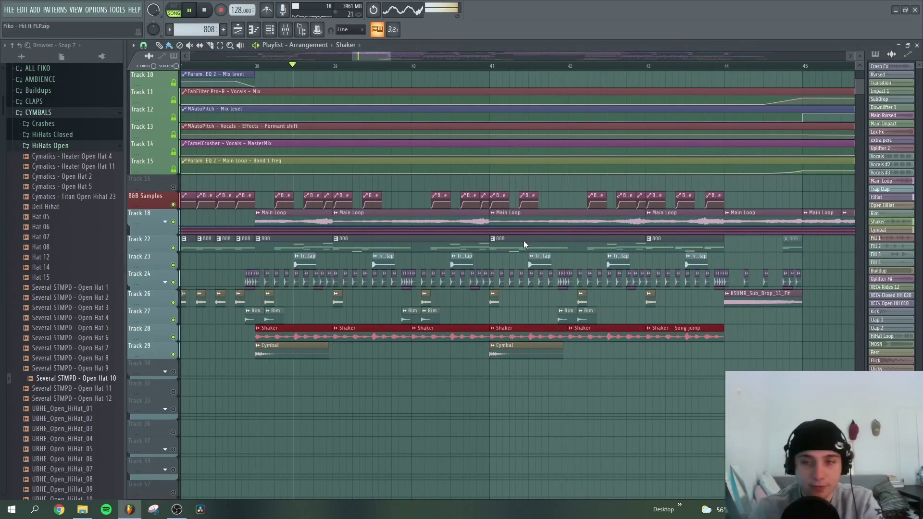
pyautogui.press('F9')
pyautogui.press('F9')
# Step: Unmute the vocal tracks, including Tracks 7 and 8, over the Main Loop and drums
pyautogui.scroll(5, 595, 227)
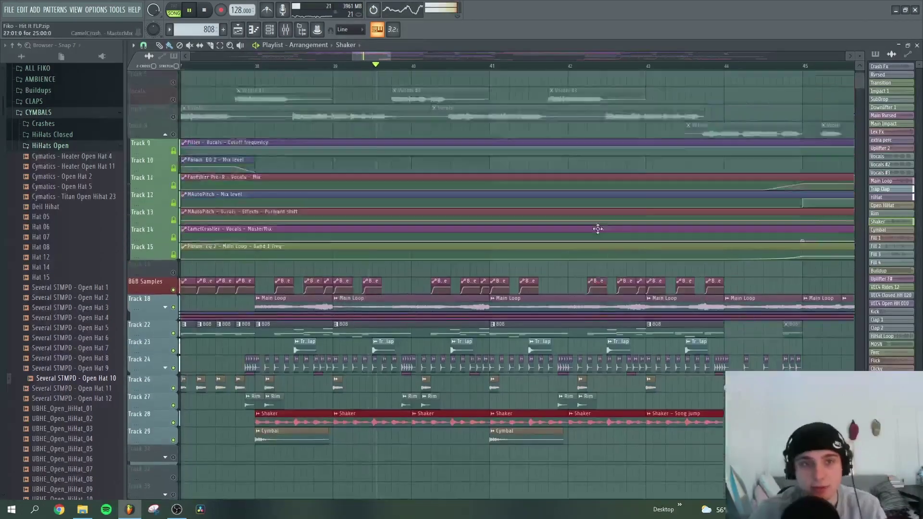
pyautogui.click(174, 187)
pyautogui.click(173, 204)
pyautogui.click(174, 170)
pyautogui.scroll(-3, 518, 254)
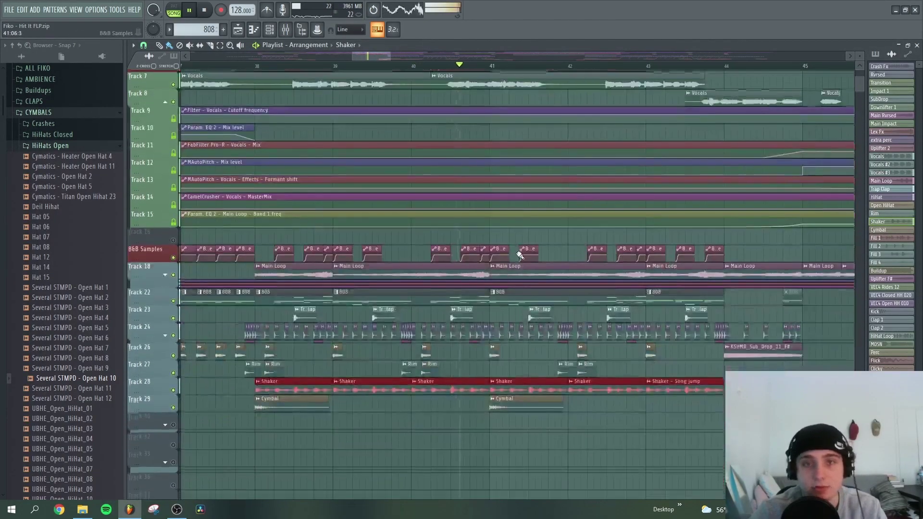
# Step: Look through the tracks below the drums down to the transition effects and stop playback
pyautogui.scroll(-4, 524, 255)
pyautogui.scroll(-10, 571, 268)
pyautogui.scroll(-6, 578, 260)
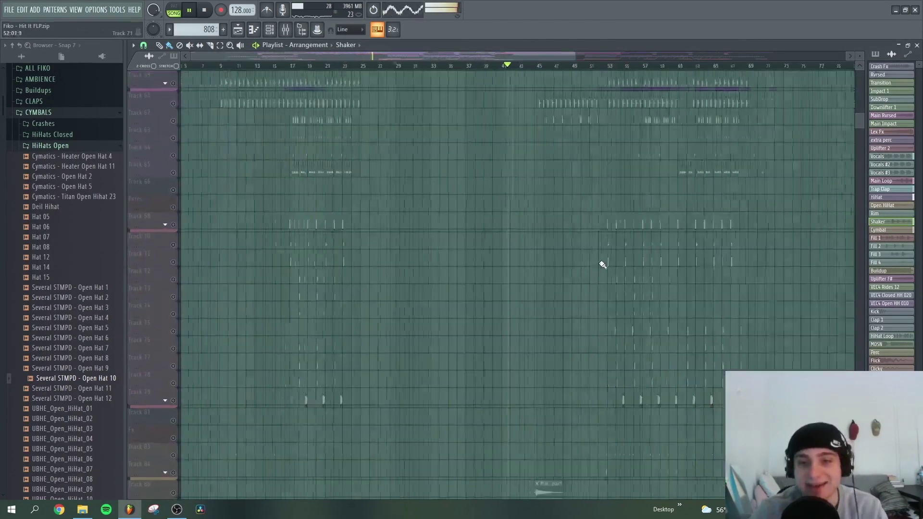
pyautogui.scroll(-8, 620, 272)
pyautogui.scroll(3, 650, 274)
pyautogui.press('space')
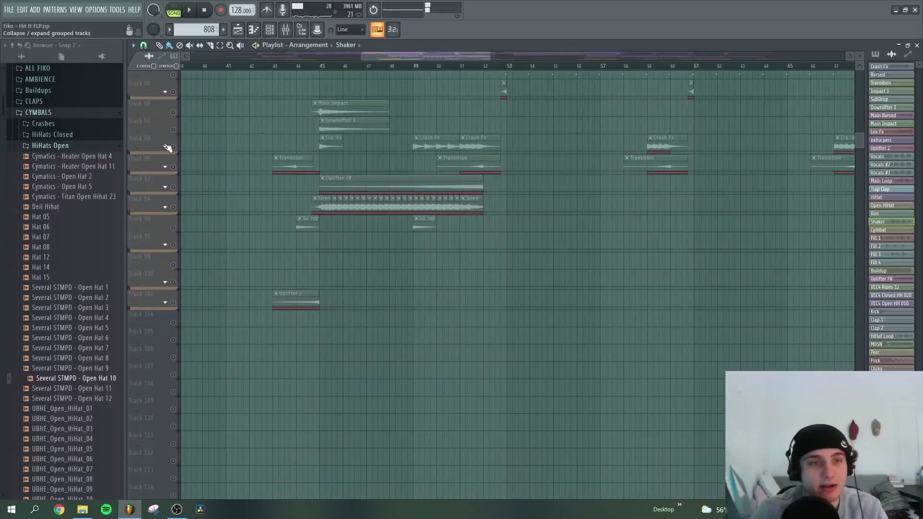
# Step: Solo the Buildup on Track 37 and play it from bar 45
pyautogui.scroll(2, 278, 206)
pyautogui.scroll(3, 355, 250)
pyautogui.moveTo(857, 127); pyautogui.dragTo(857, 93)
pyautogui.scroll(3, 500, 247)
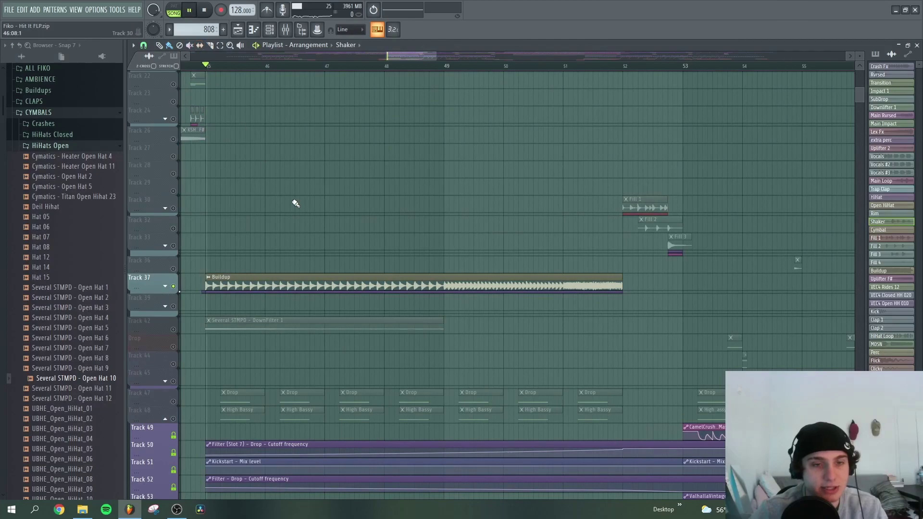
# Step: Unmute the Drop group and drum tracks, and select the Drop and High Bassy clips between bars 45 and 52
pyautogui.scroll(-3, 327, 227)
pyautogui.scroll(-3, 370, 264)
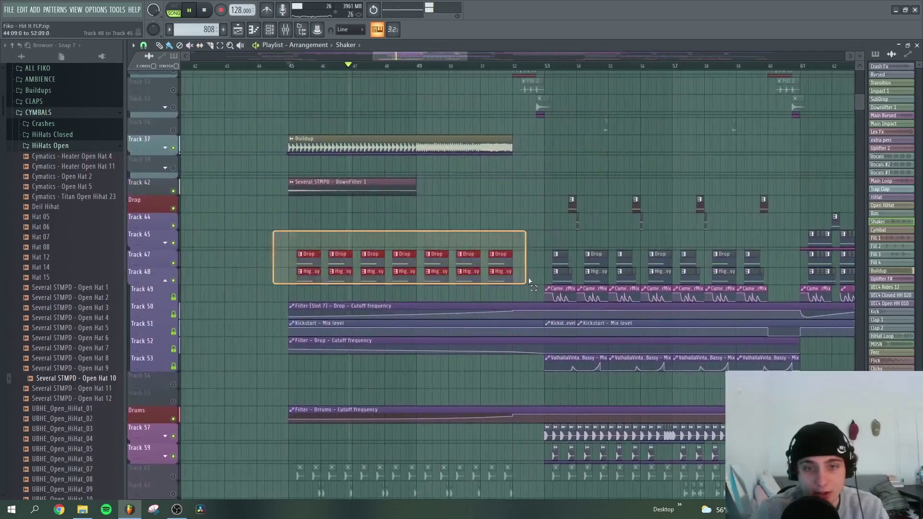
pyautogui.moveTo(534, 282); pyautogui.dragTo(533, 283)
pyautogui.scroll(2, 508, 284)
pyautogui.moveTo(516, 287); pyautogui.dragTo(428, 284)
# Step: Stop playback and select the cutoff frequency automation clips that filter the Drop and Drums during the buildup
pyautogui.scroll(-4, 298, 262)
pyautogui.scroll(1, 398, 289)
pyautogui.scroll(1, 399, 290)
pyautogui.scroll(-5, 396, 290)
pyautogui.press('space')
pyautogui.moveTo(272, 208); pyautogui.dragTo(312, 210)
pyautogui.click(270, 236)
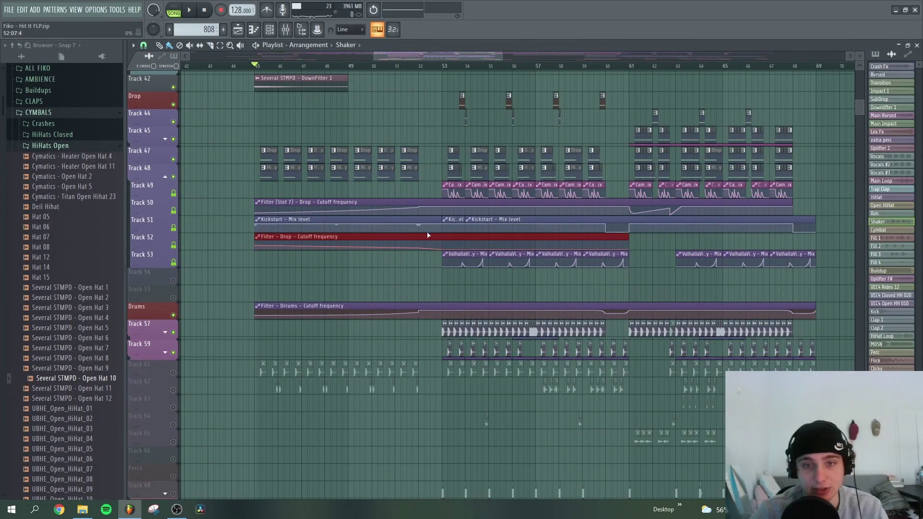
pyautogui.keyDown('ctrl'); pyautogui.click(410, 232); pyautogui.keyUp('ctrl')
pyautogui.keyDown('ctrl'); pyautogui.click(275, 298); pyautogui.keyUp('ctrl')
# Step: Resume playback and unmute the drum tracks directly below Track 59
pyautogui.scroll(-3, 202, 327)
pyautogui.press('space')
pyautogui.moveTo(174, 322); pyautogui.dragTo(176, 338)
# Step: Unmute the Main Impact on Track 86 and Downlifter 1 on Track 87, and select the Downlifter 1 clip
pyautogui.scroll(-15, 285, 325)
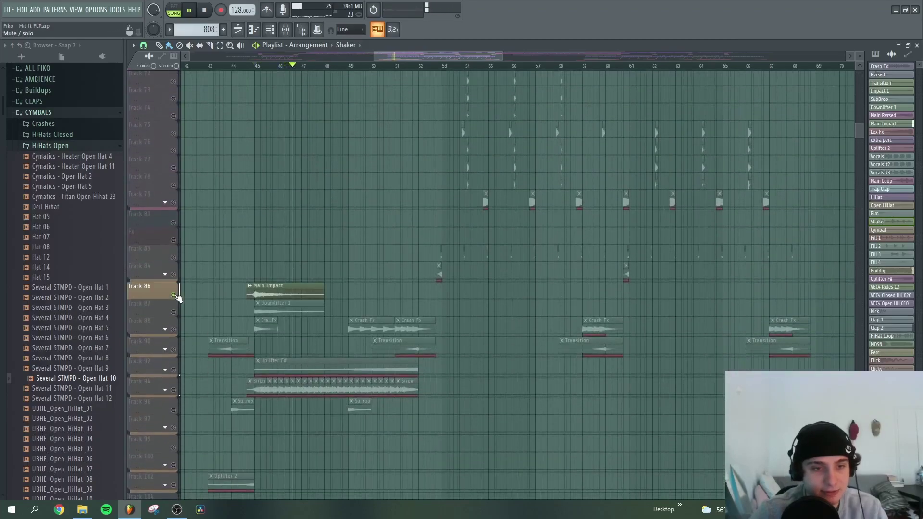
pyautogui.moveTo(175, 296); pyautogui.dragTo(175, 312)
pyautogui.press('space')
pyautogui.scroll(-3, 253, 295)
pyautogui.scroll(3, 269, 212)
pyautogui.keyDown('ctrl'); pyautogui.click(267, 201); pyautogui.keyUp('ctrl')
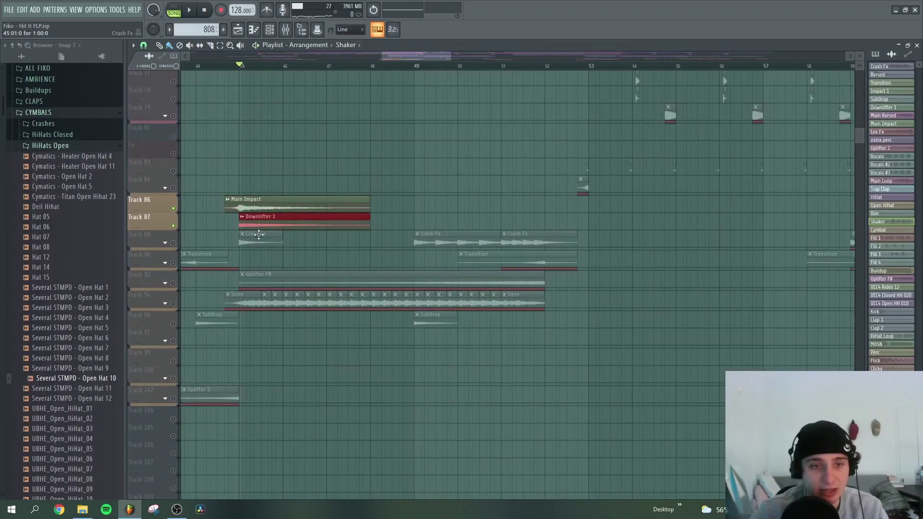
# Step: Select the Crash Fx clips between bars 45 and 53, unmute Track 88 and resume playback
pyautogui.moveTo(256, 235); pyautogui.dragTo(624, 245)
pyautogui.click(173, 243)
pyautogui.press('space')
# Step: Unmute the effects tracks 90 to 102 and select the SubDrop clip at bar 49 on Track 96
pyautogui.moveTo(176, 264); pyautogui.dragTo(178, 302)
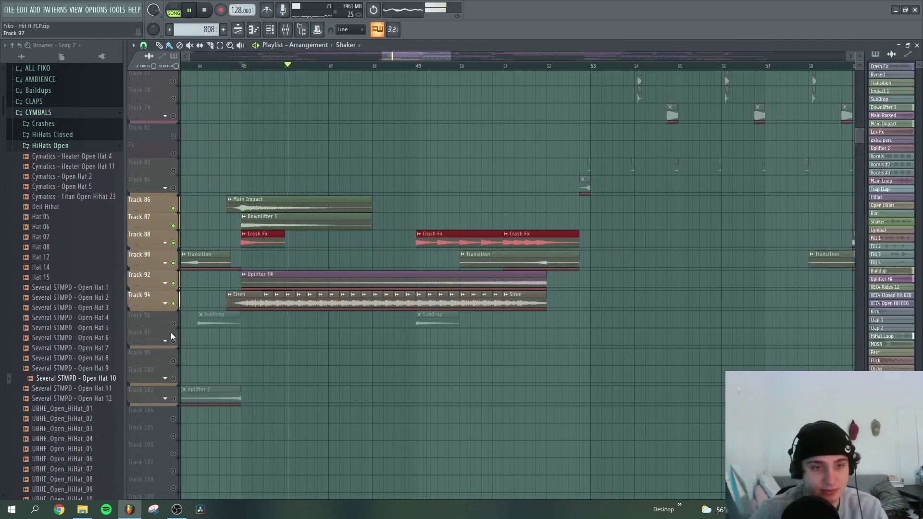
pyautogui.moveTo(174, 382); pyautogui.dragTo(174, 399)
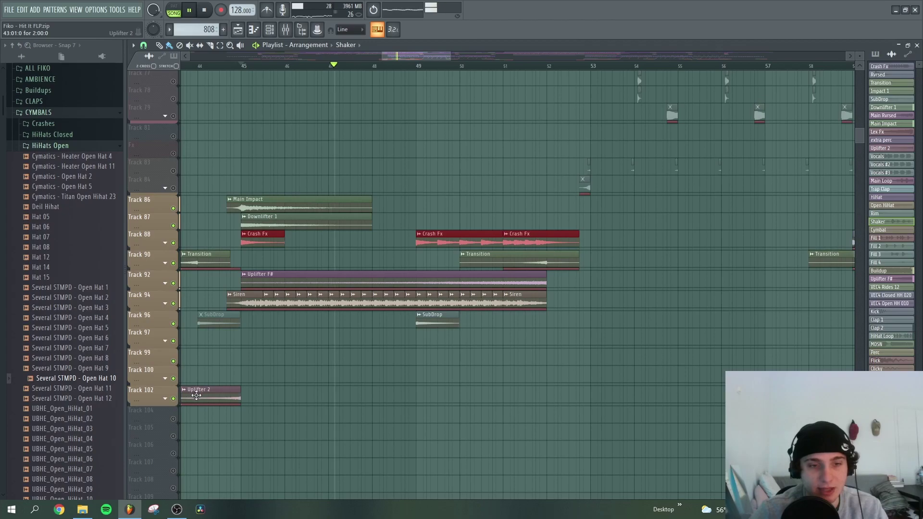
pyautogui.scroll(-5, 435, 359)
pyautogui.scroll(7, 492, 355)
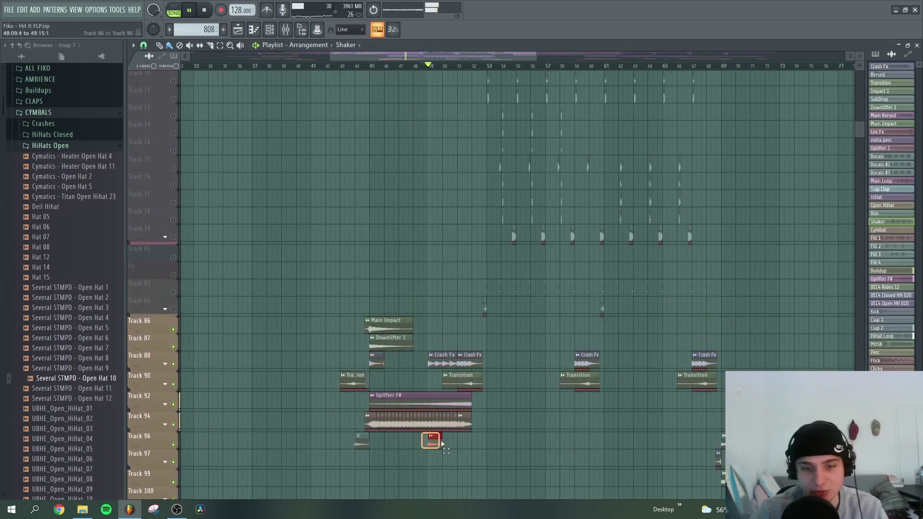
# Step: Unmute the chopped Main Loop on Track 18 alongside the buildup
pyautogui.scroll(10, 515, 423)
pyautogui.scroll(8, 548, 409)
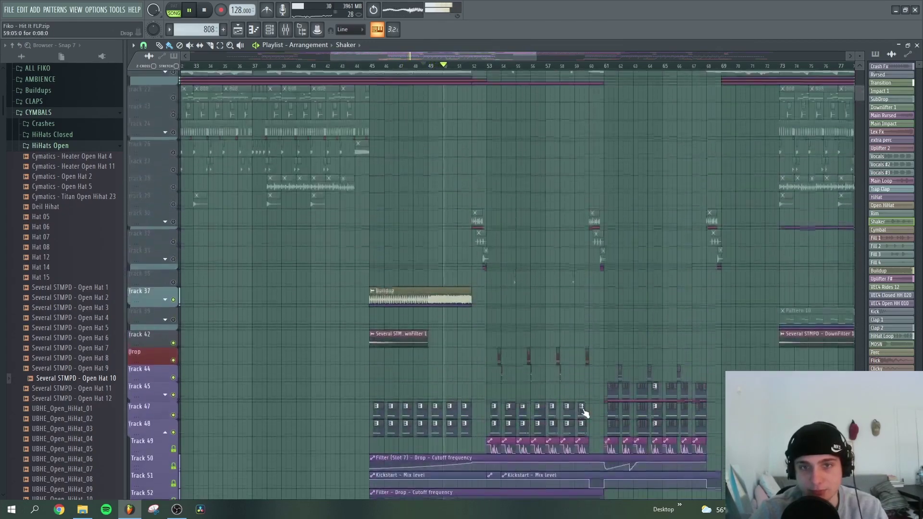
pyautogui.keyDown('ctrl'); pyautogui.scroll(4, 216, 282); pyautogui.keyUp('ctrl')
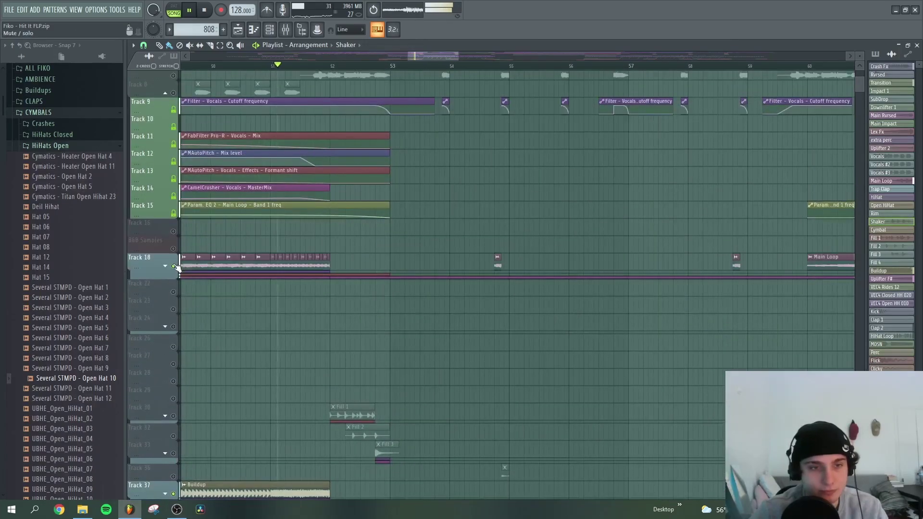
pyautogui.scroll(2, 216, 281)
pyautogui.keyDown('ctrl'); pyautogui.scroll(-2, 281, 85); pyautogui.keyUp('ctrl')
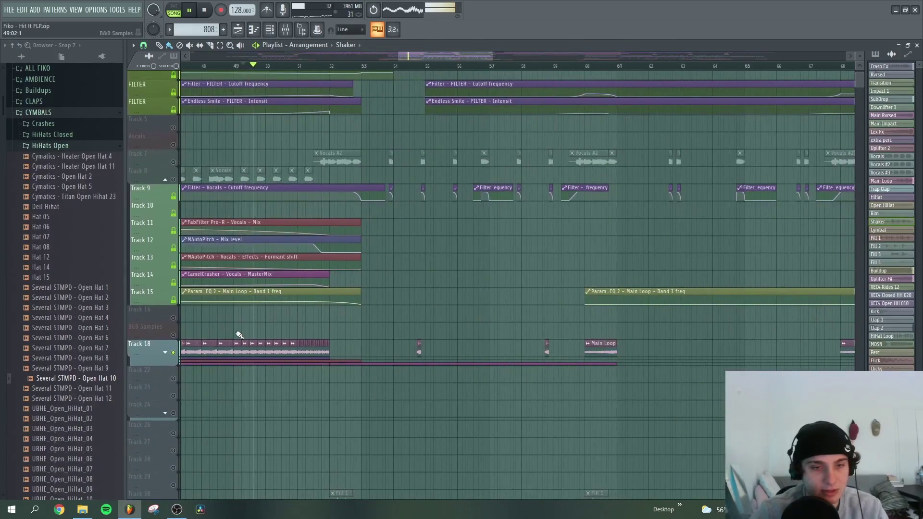
# Step: Unmute the Vocals #2 on Track 7 and the vocal chops on Track 8 leading into bar 53, and stop playback
pyautogui.keyDown('ctrl'); pyautogui.scroll(3, 322, 218); pyautogui.keyUp('ctrl')
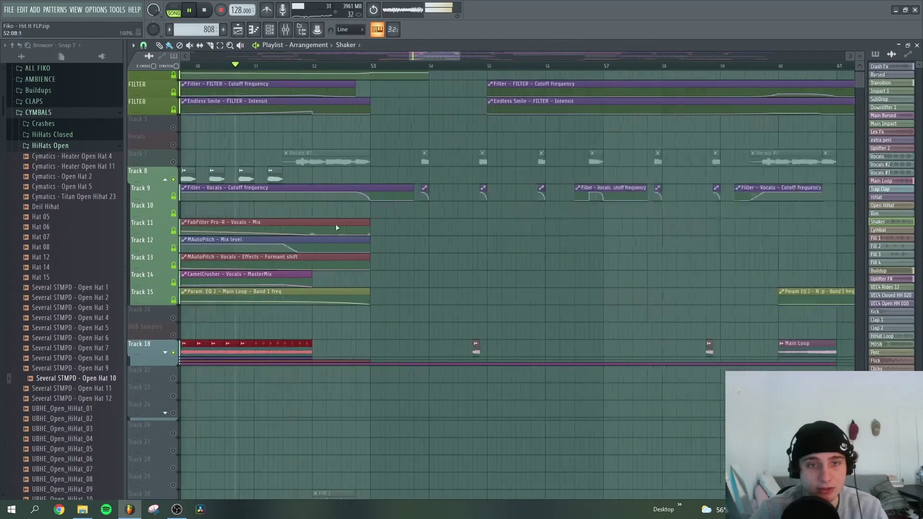
pyautogui.scroll(-5, 410, 272)
pyautogui.keyDown('ctrl'); pyautogui.scroll(4, 389, 272); pyautogui.keyUp('ctrl')
pyautogui.scroll(2, 343, 285)
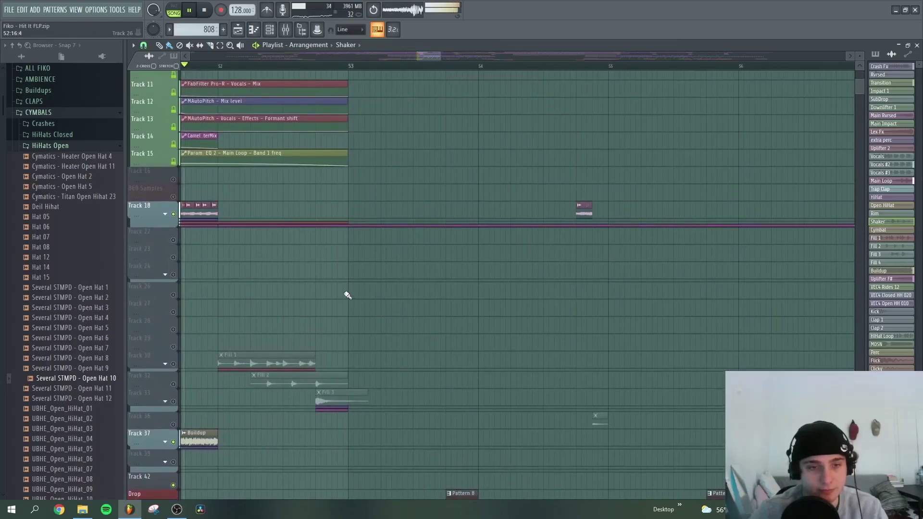
pyautogui.press('space')
pyautogui.keyDown('ctrl'); pyautogui.scroll(2, 201, 313); pyautogui.keyUp('ctrl')
pyautogui.scroll(1, 202, 312)
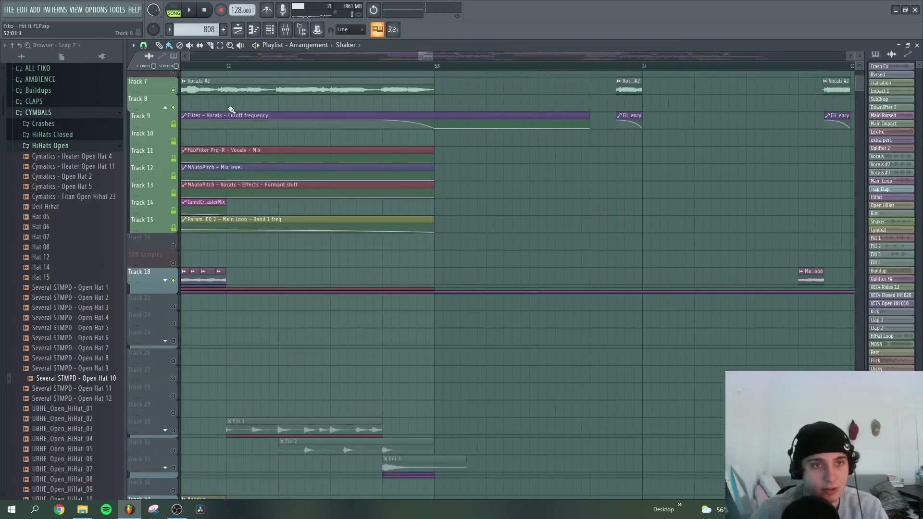
# Step: Isolate Fill 1 on Track 30, expand its volume automation, and unmute Fill 2 on Track 32 and Fill 3 on Track 33
pyautogui.keyDown('ctrl'); pyautogui.scroll(-2, 197, 396); pyautogui.keyUp('ctrl')
pyautogui.scroll(-3, 197, 396)
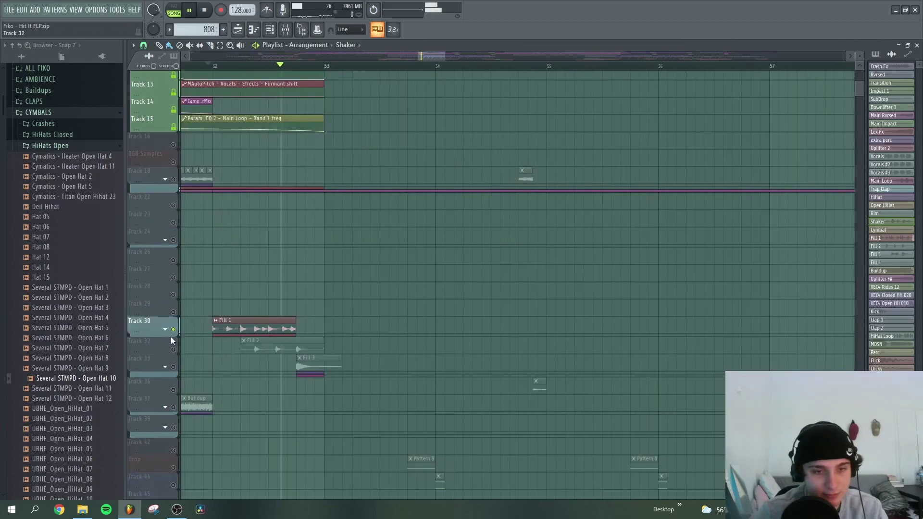
pyautogui.click(165, 329)
pyautogui.keyDown('ctrl'); pyautogui.scroll(1, 226, 351); pyautogui.keyUp('ctrl')
pyautogui.click(173, 364)
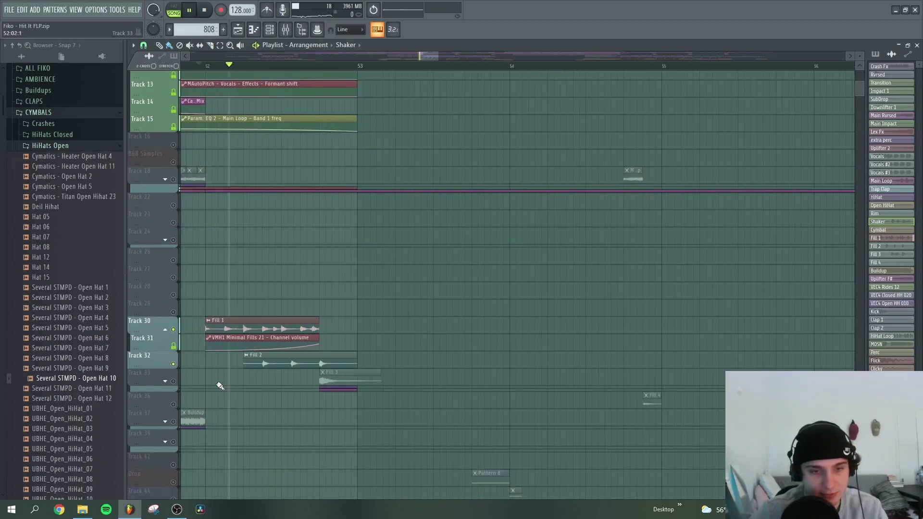
pyautogui.press('space')
pyautogui.click(174, 382)
pyautogui.scroll(-1, 175, 380)
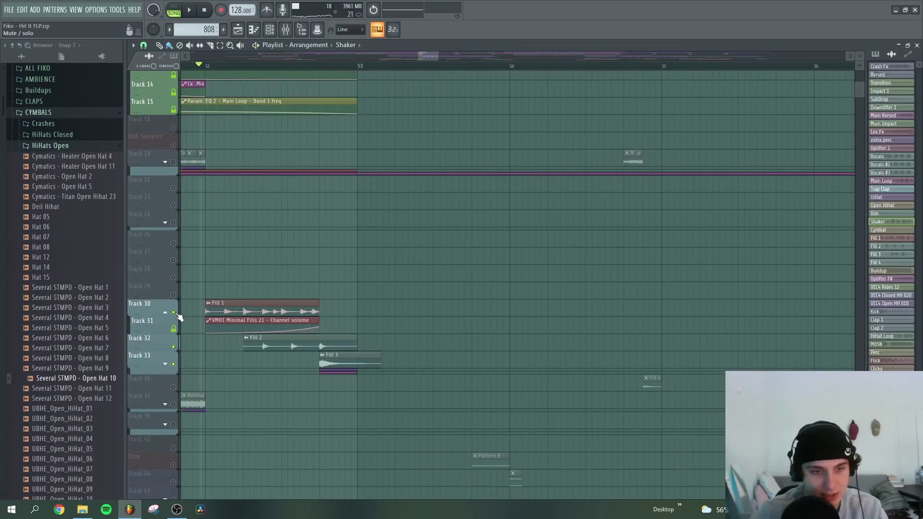
# Step: Unmute all the tracks and play the transition into the drop at bar 53
pyautogui.rightClick(174, 312)
pyautogui.rightClick(174, 313)
pyautogui.scroll(-9, 232, 404)
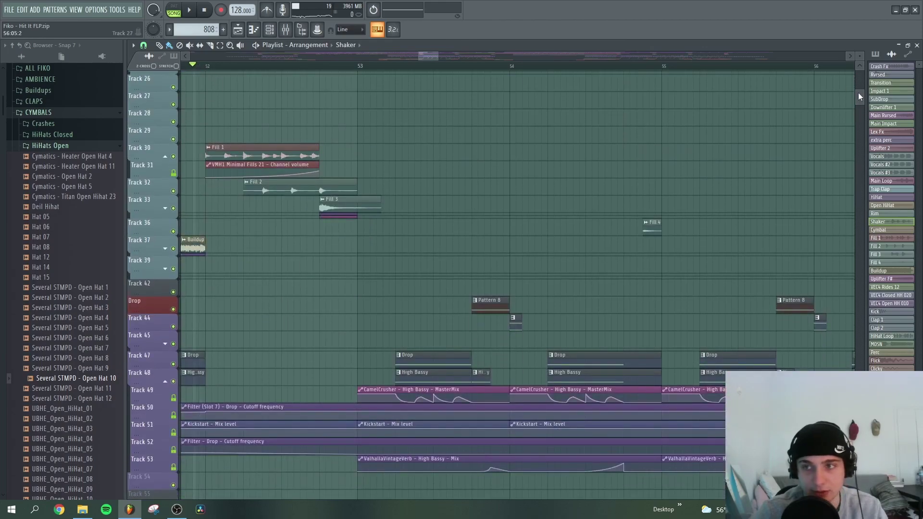
pyautogui.press('space')
pyautogui.moveTo(859, 96)
pyautogui.mouseDown()
pyautogui.moveTo(861, 134)
pyautogui.moveTo(867, 95)
pyautogui.mouseUp()
pyautogui.press('space')
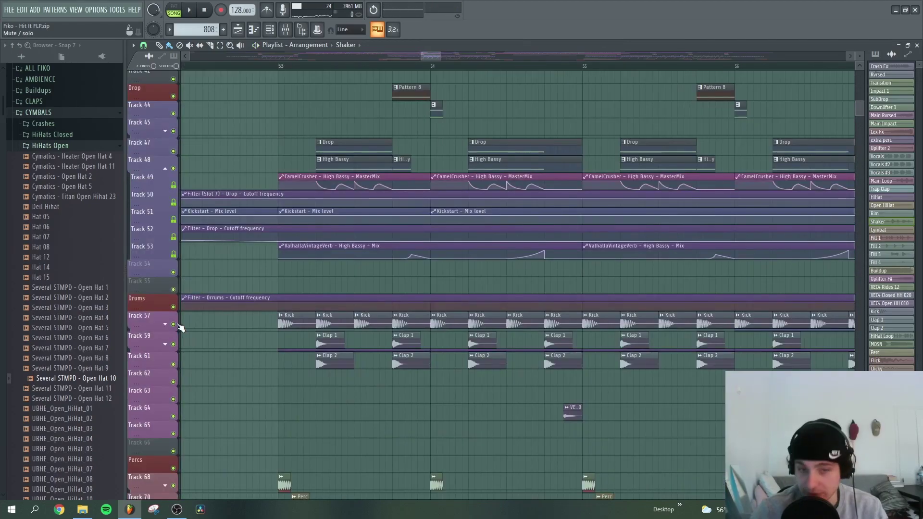
# Step: Isolate the Kick, Clap 1 and Clap 2 on Tracks 57, 59 and 61 and play them into the drop
pyautogui.click(176, 324)
pyautogui.scroll(-9, 317, 351)
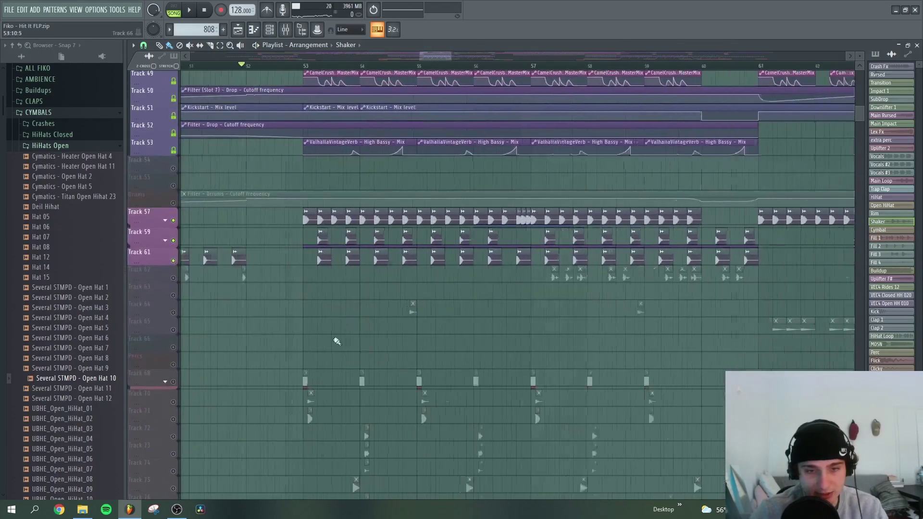
pyautogui.scroll(3, 317, 333)
pyautogui.click(254, 65)
pyautogui.press('space')
pyautogui.scroll(-3, 333, 274)
pyautogui.scroll(-5, 385, 289)
pyautogui.scroll(4, 385, 285)
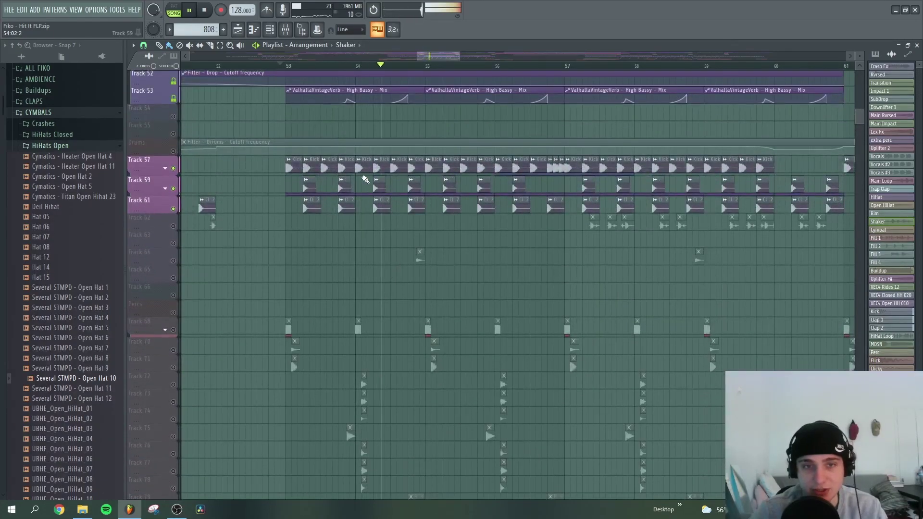
# Step: Expand Track 59 to reveal the ValhallaVintageVerb mix automation for Clap 1, and stop playback
pyautogui.click(165, 189)
pyautogui.scroll(4, 356, 250)
pyautogui.press('space')
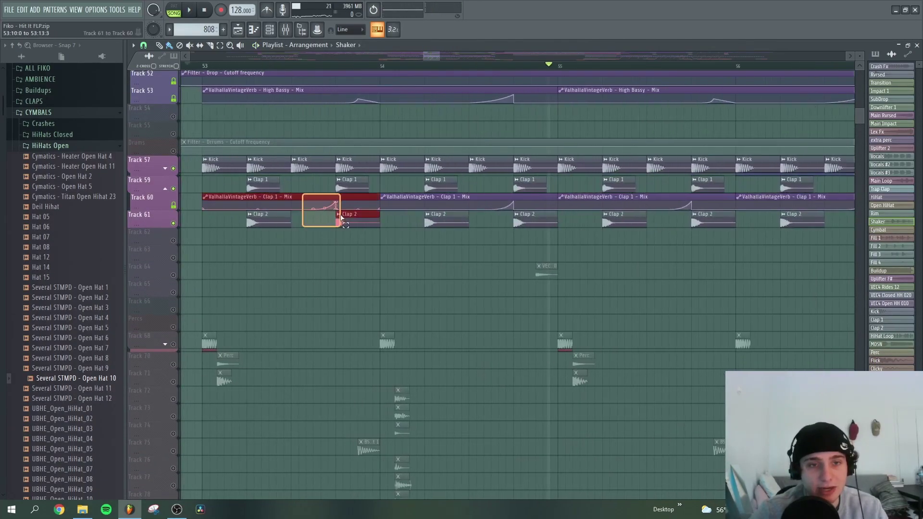
pyautogui.scroll(-2, 336, 234)
pyautogui.scroll(2, 337, 231)
# Step: Open the Clap 1 sample and inspect the ValhallaVintageVerb on its mixer track, closing the windows when done
pyautogui.doubleClick(345, 186)
pyautogui.press('Escape')
pyautogui.press('F9')
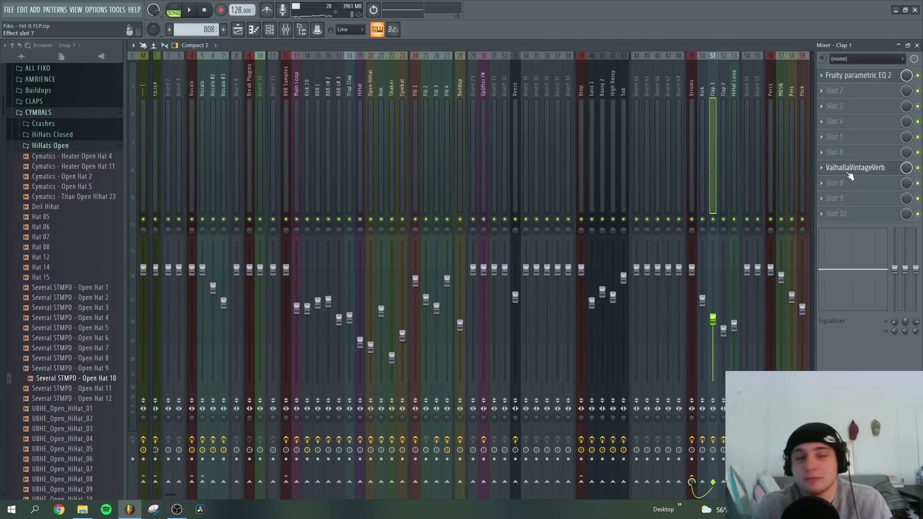
pyautogui.click(848, 174)
pyautogui.press('Escape')
pyautogui.press('Escape')
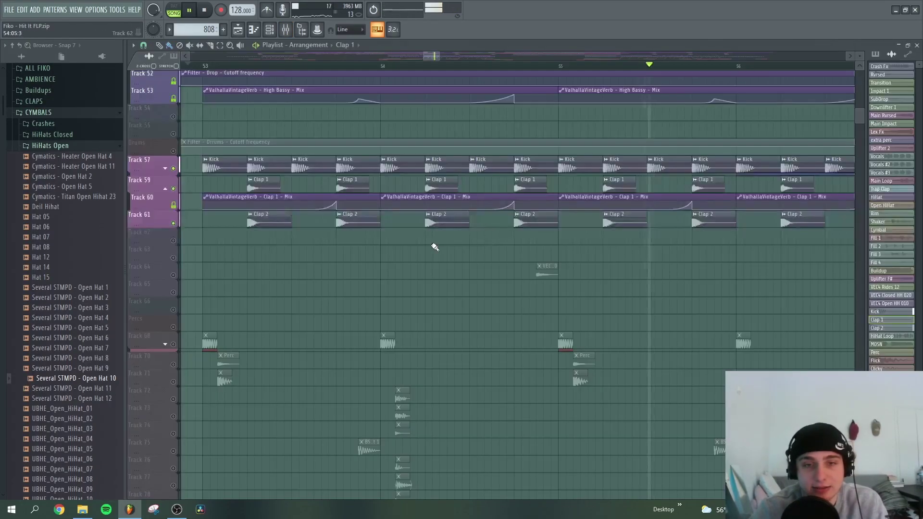
# Step: Unmute the percussion on Tracks 68 to 79 and the effects on Tracks 83 and 84
pyautogui.scroll(-2, 682, 231)
pyautogui.press('space')
pyautogui.scroll(-1, 688, 226)
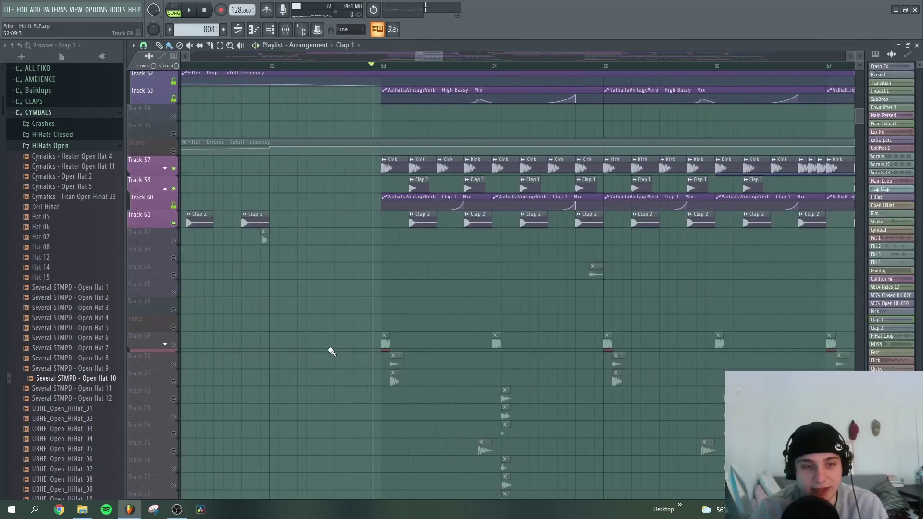
pyautogui.scroll(-4, 543, 368)
pyautogui.scroll(-2, 611, 378)
pyautogui.scroll(2, 578, 355)
pyautogui.scroll(3, 558, 348)
pyautogui.scroll(-3, 633, 336)
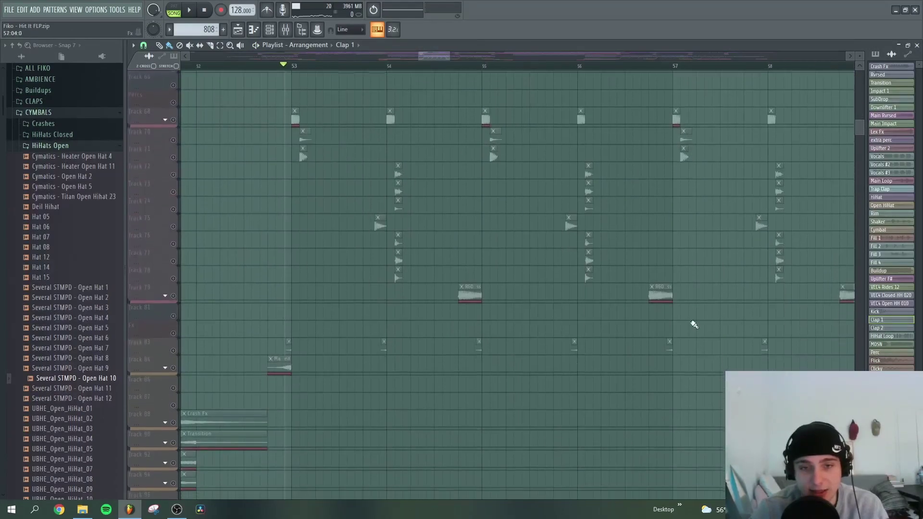
pyautogui.scroll(2, 381, 262)
pyautogui.click(175, 188)
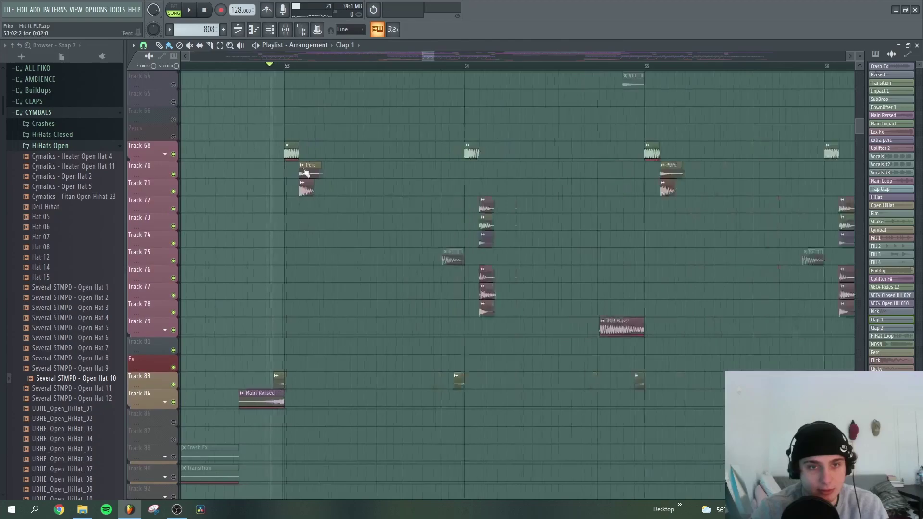
# Step: Select the first Perc and Flick clips on Tracks 70 and 71 and play the percussion from just before bar 53
pyautogui.scroll(2, 303, 174)
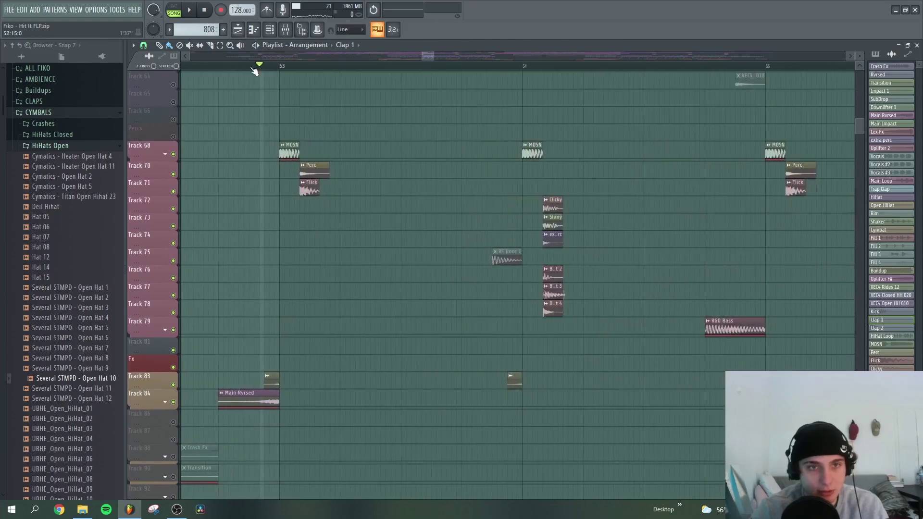
pyautogui.press('space')
pyautogui.scroll(-4, 530, 310)
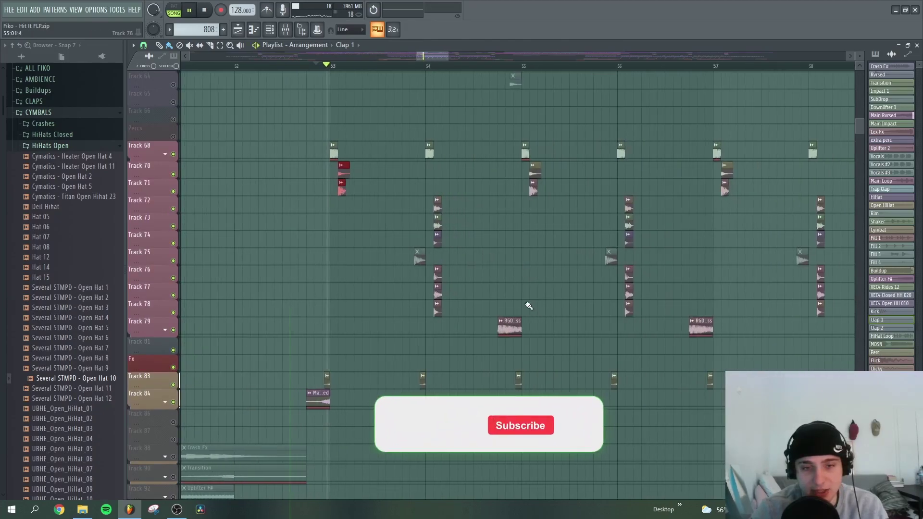
pyautogui.scroll(-3, 424, 266)
pyautogui.scroll(6, 435, 263)
pyautogui.scroll(-4, 410, 299)
pyautogui.scroll(-5, 508, 294)
pyautogui.scroll(3, 503, 279)
pyautogui.scroll(-5, 431, 266)
pyautogui.scroll(-4, 539, 289)
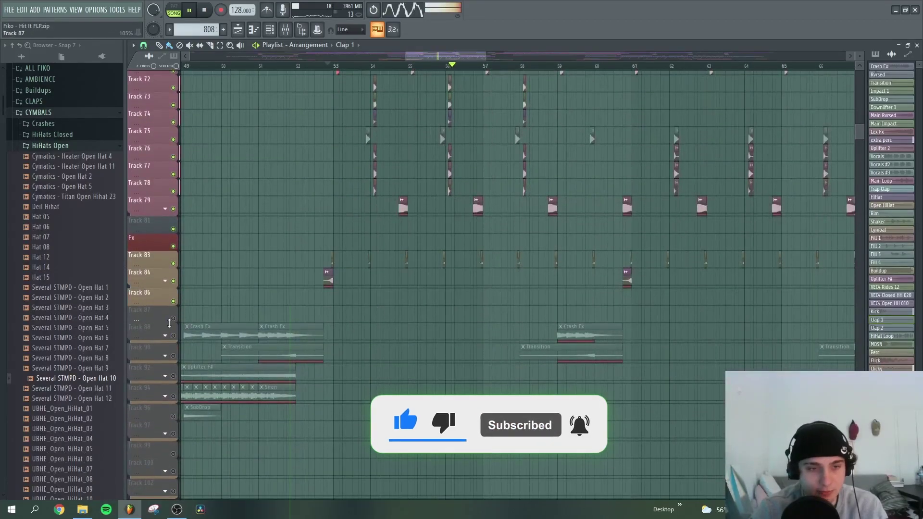
# Step: Unmute the effects on Tracks 87 to 96 and the remaining drum layers on Tracks 62 to 65
pyautogui.click(173, 319)
pyautogui.click(173, 336)
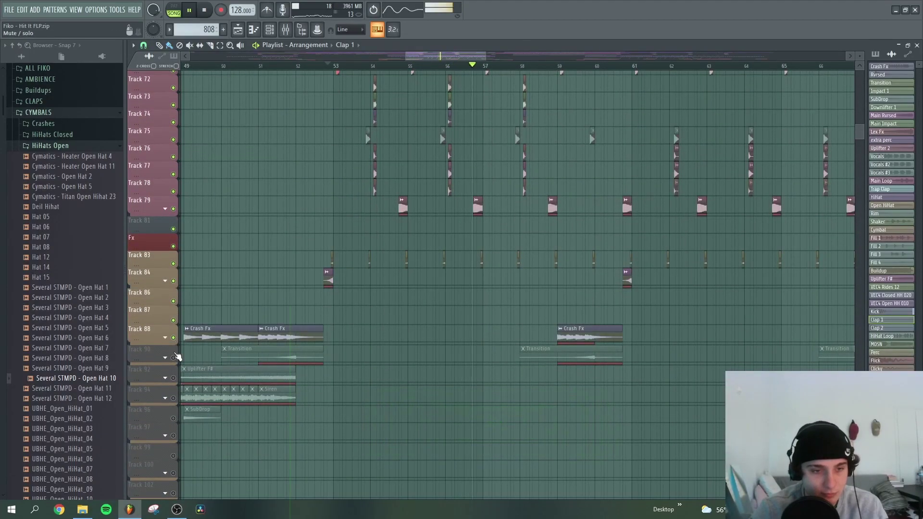
pyautogui.click(174, 418)
pyautogui.scroll(12, 547, 381)
pyautogui.press('space')
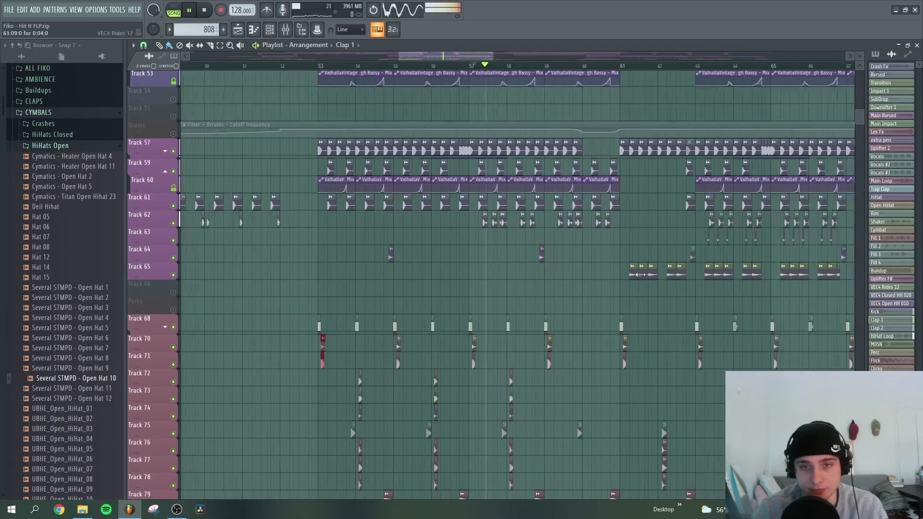
# Step: Select the Crash Fx and Transition clips leading into bar 61 and play that section
pyautogui.scroll(4, 659, 299)
pyautogui.scroll(-9, 511, 303)
pyautogui.scroll(-5, 498, 276)
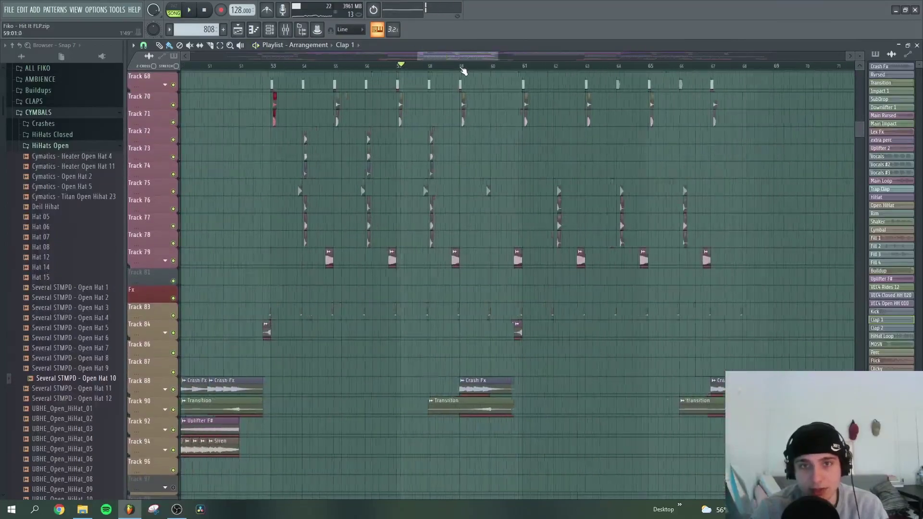
pyautogui.press('space')
pyautogui.keyDown('ctrl'); pyautogui.scroll(2, 510, 269); pyautogui.keyUp('ctrl')
pyautogui.keyDown('ctrl'); pyautogui.scroll(-1, 482, 400); pyautogui.keyUp('ctrl')
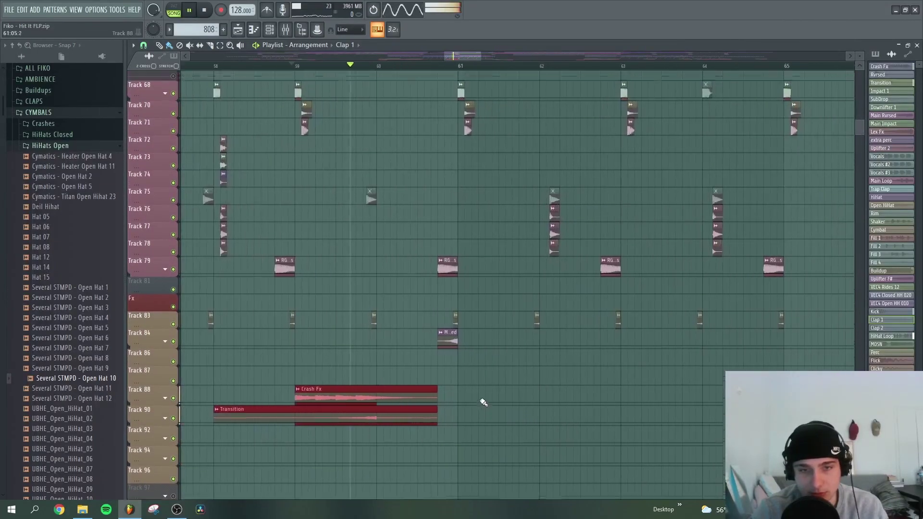
# Step: Play on towards bar 61 while examining the drop automation and drum layers, and stop playback
pyautogui.scroll(5, 484, 383)
pyautogui.keyDown('ctrl'); pyautogui.scroll(4, 581, 376); pyautogui.keyUp('ctrl')
pyautogui.scroll(3, 501, 361)
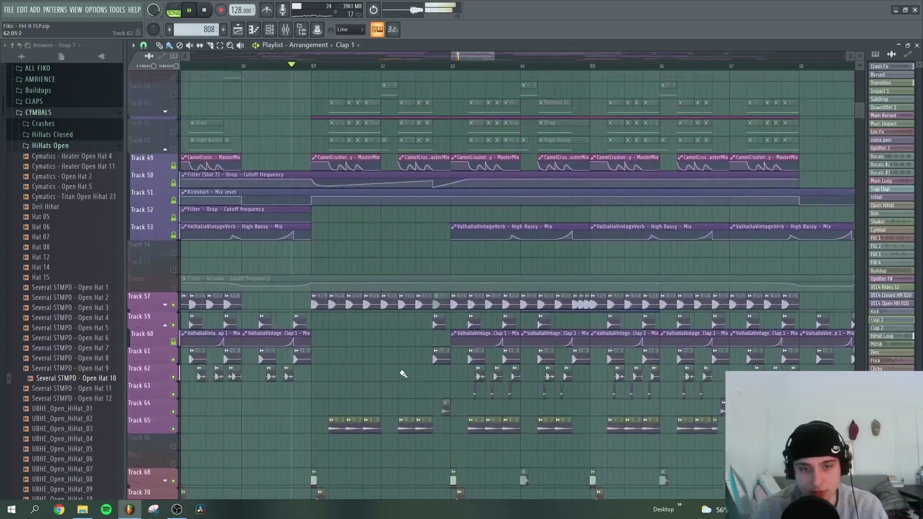
pyautogui.scroll(-3, 368, 260)
pyautogui.keyDown('ctrl'); pyautogui.scroll(-2, 394, 277); pyautogui.keyUp('ctrl')
pyautogui.press('space')
# Step: Solo the Drop pattern on Track 47
pyautogui.keyDown('ctrl'); pyautogui.scroll(-3, 400, 278); pyautogui.keyUp('ctrl')
pyautogui.scroll(6, 336, 331)
pyautogui.keyDown('ctrl'); pyautogui.scroll(4, 261, 387); pyautogui.keyUp('ctrl')
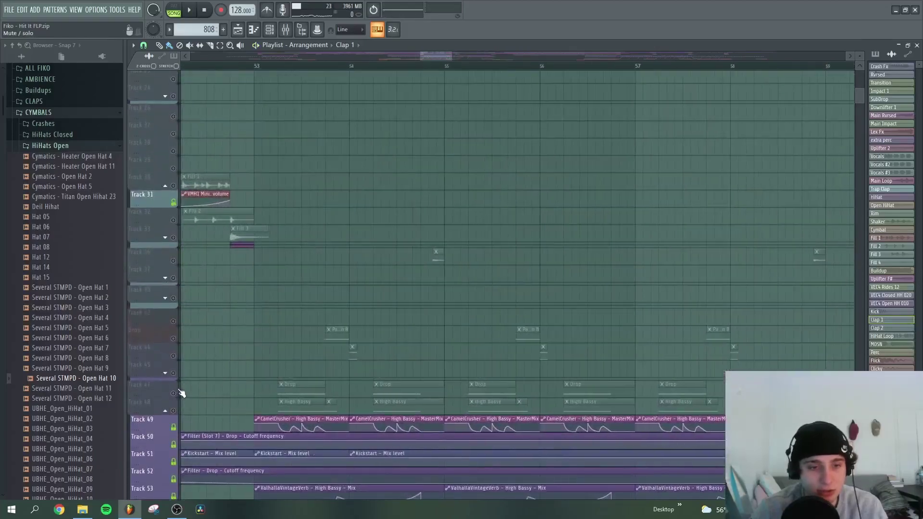
pyautogui.rightClick(173, 392)
pyautogui.scroll(-2, 284, 298)
pyautogui.keyDown('ctrl'); pyautogui.scroll(2, 285, 286); pyautogui.keyUp('ctrl')
# Step: Set the time selection from bar 53 to bar 57 and play the Drop pattern within it
pyautogui.moveTo(206, 66); pyautogui.dragTo(448, 71)
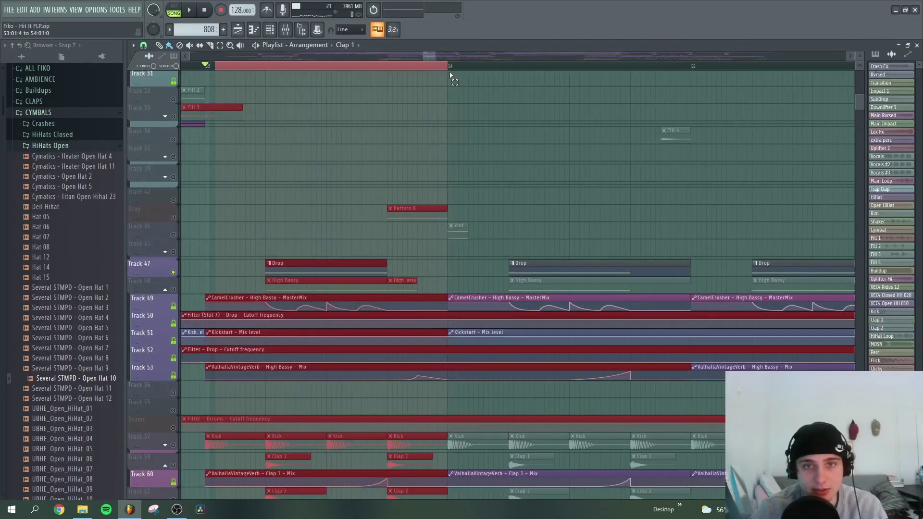
pyautogui.press('space')
pyautogui.keyDown('ctrl'); pyautogui.click(436, 230); pyautogui.keyUp('ctrl')
pyautogui.keyDown('ctrl'); pyautogui.scroll(-3, 439, 226); pyautogui.keyUp('ctrl')
pyautogui.moveTo(541, 66); pyautogui.dragTo(513, 71)
pyautogui.keyDown('ctrl'); pyautogui.scroll(-2, 350, 167); pyautogui.keyUp('ctrl')
pyautogui.keyDown('ctrl'); pyautogui.click(299, 165); pyautogui.keyUp('ctrl')
pyautogui.keyDown('ctrl'); pyautogui.scroll(2, 298, 165); pyautogui.keyUp('ctrl')
pyautogui.press('space')
# Step: Open the bass 1 channel of the Drop pattern, play it, and close its window
pyautogui.press('F9')
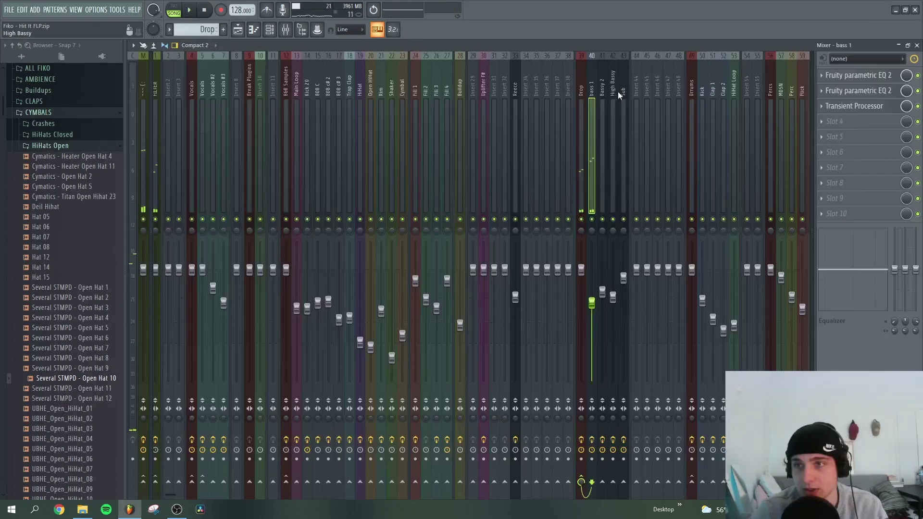
pyautogui.press('F9')
pyautogui.press('F6')
pyautogui.click(349, 259)
pyautogui.press('space')
pyautogui.press('Escape')
# Step: Inspect the two Fruity parametric EQ 2 effects on the bass 1 mixer track
pyautogui.press('F9')
pyautogui.click(846, 90)
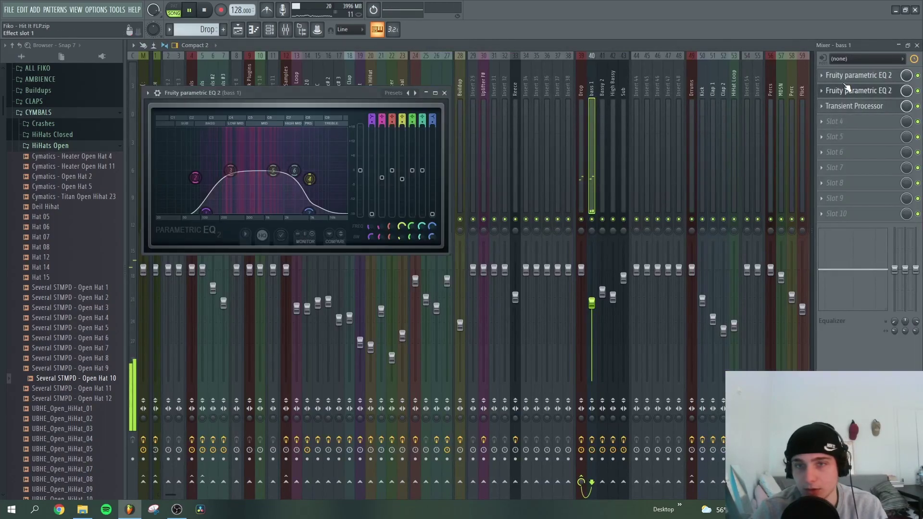
pyautogui.click(847, 90)
pyautogui.click(854, 77)
pyautogui.click(855, 77)
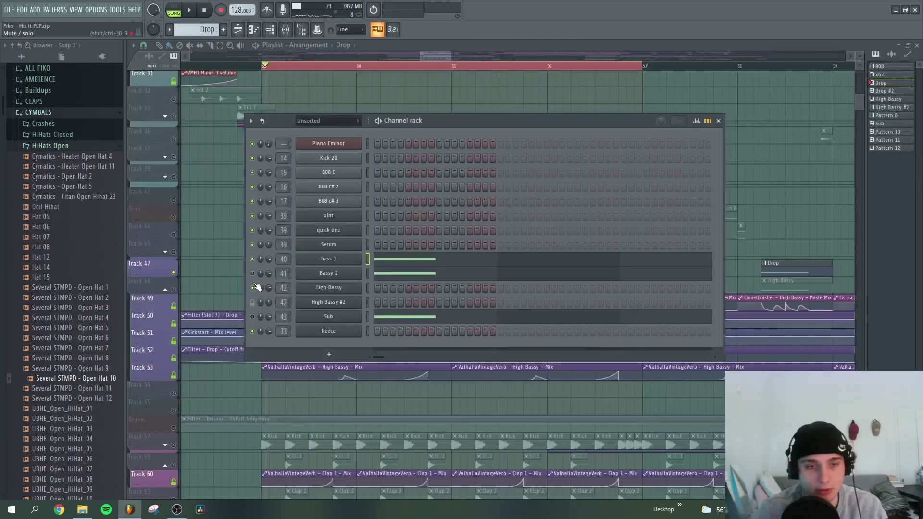
# Step: Play the Bassy 2 channel and inspect the two Fruity parametric EQ 2 effects on its mixer track
pyautogui.doubleClick(286, 272)
pyautogui.press('space')
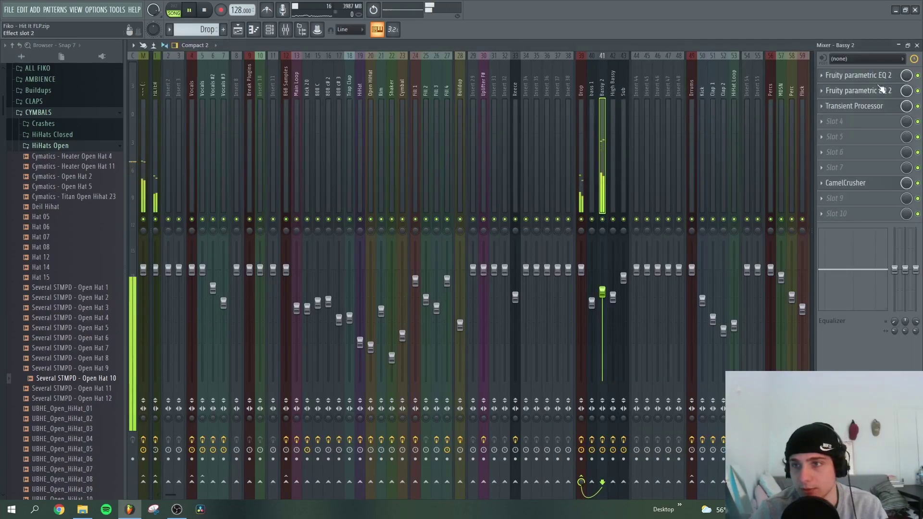
pyautogui.click(872, 75)
pyautogui.click(872, 90)
pyautogui.click(871, 90)
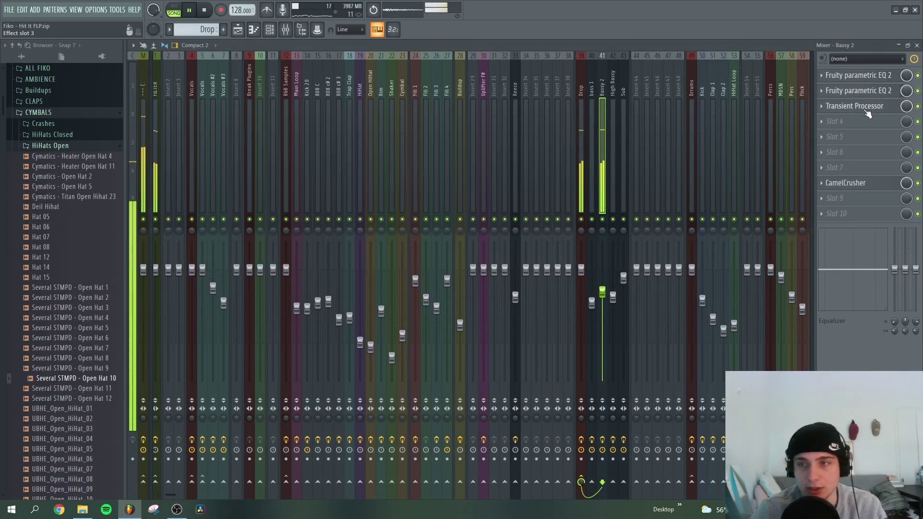
# Step: Inspect the Transient Processor and CamelCrusher on Bassy 2, close the mixer, and stop playback
pyautogui.click(861, 106)
pyautogui.click(852, 184)
pyautogui.click(846, 182)
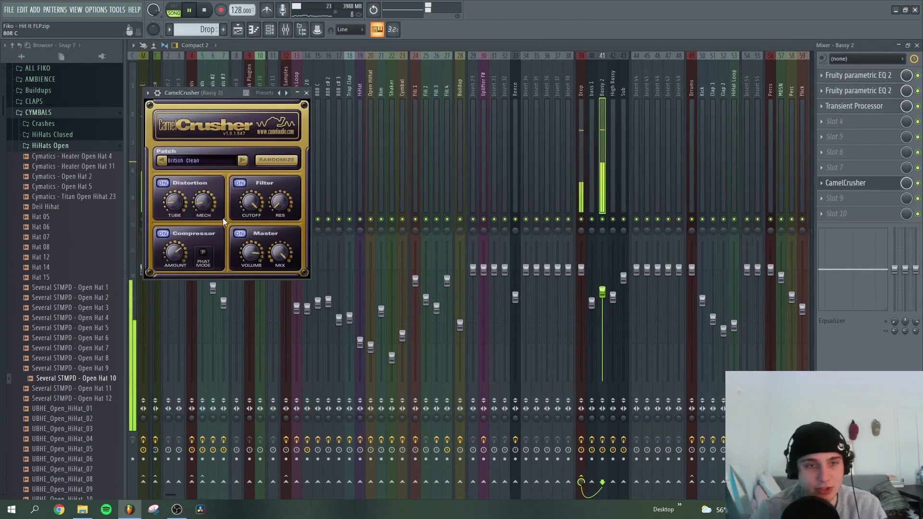
pyautogui.moveTo(214, 96); pyautogui.dragTo(327, 96)
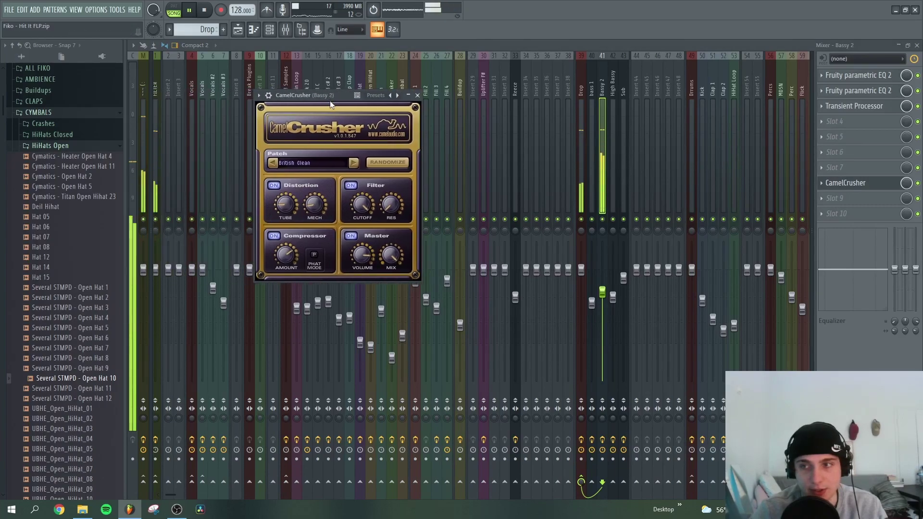
pyautogui.press('F9')
pyautogui.press('F6')
pyautogui.press('space')
# Step: Isolate the Sub channel of the Drop pattern by muting bass 1 and Bassy 2, and play it
pyautogui.scroll(-2, 365, 372)
pyautogui.scroll(3, 366, 372)
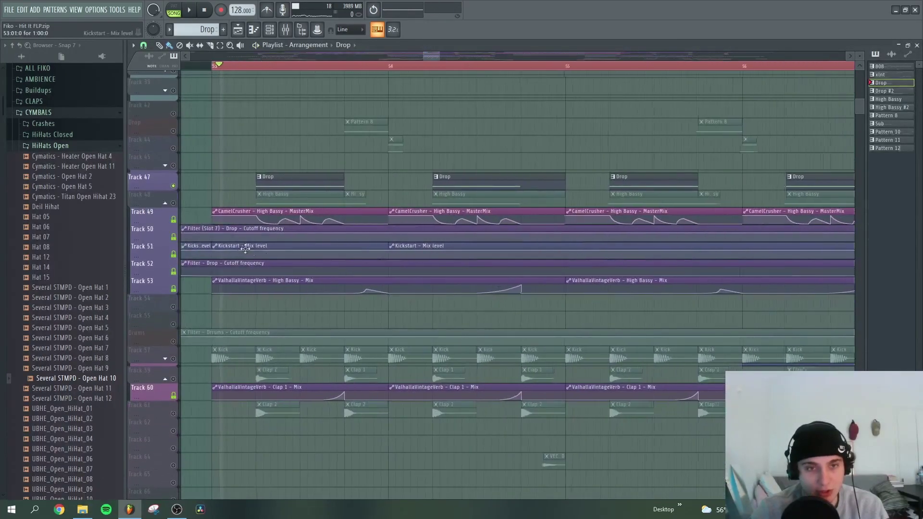
pyautogui.press('F6')
pyautogui.click(252, 302)
pyautogui.press('space')
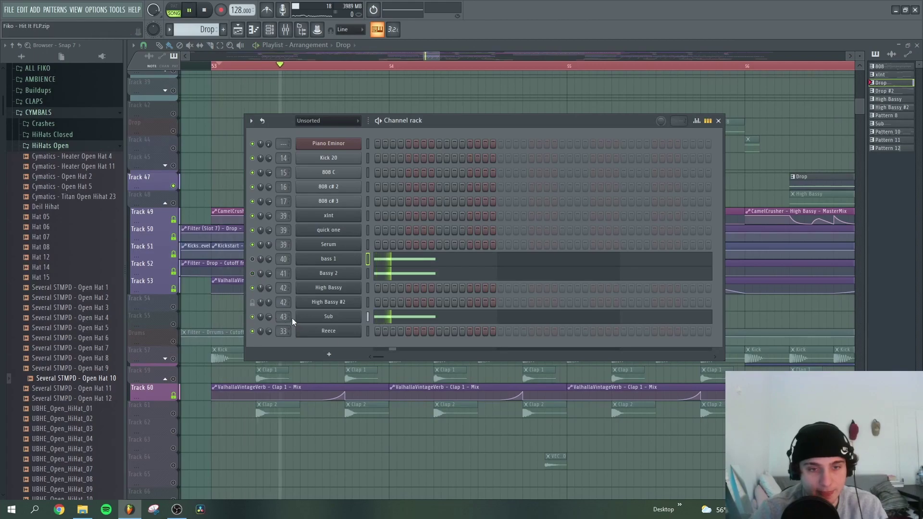
# Step: Inspect the two Fruity parametric EQ 2 effects and FabFilter Pro-Q 3 on the Sub mixer track
pyautogui.doubleClick(283, 316)
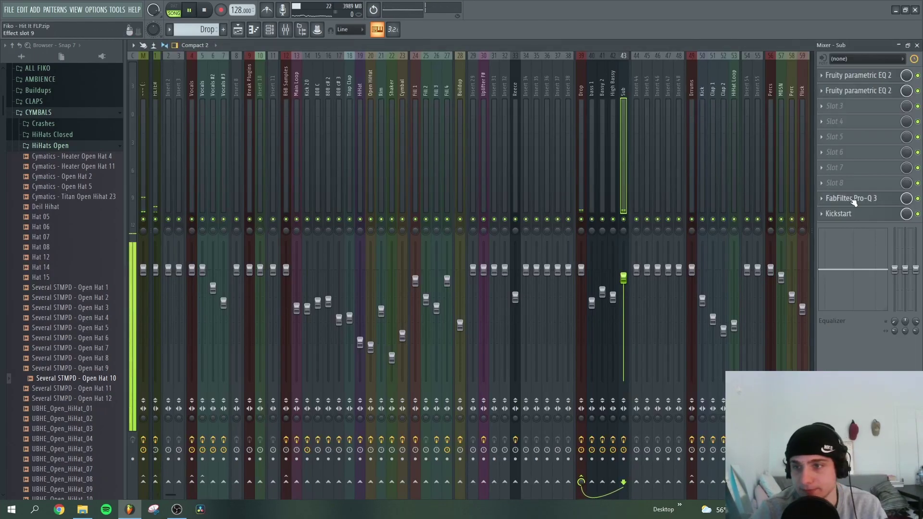
pyautogui.click(858, 74)
pyautogui.press('space')
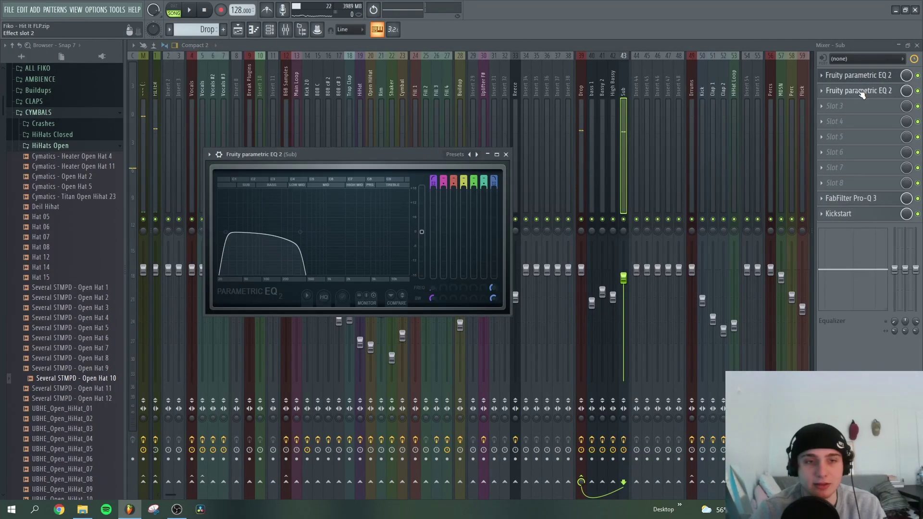
pyautogui.click(860, 93)
pyautogui.press('Escape')
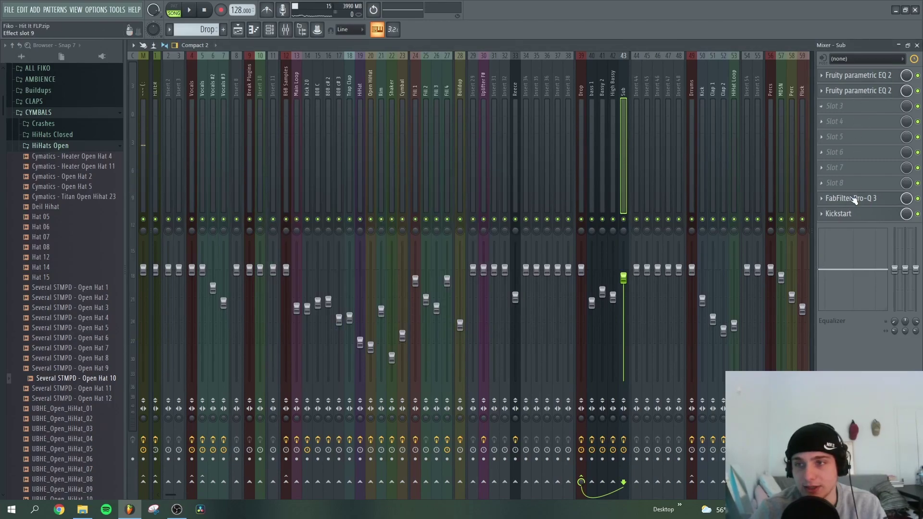
pyautogui.click(856, 198)
pyautogui.press('Escape')
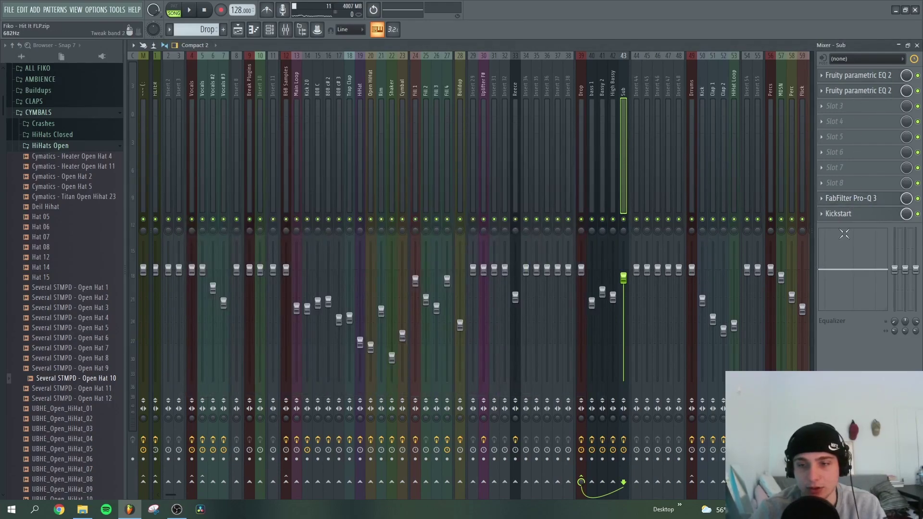
# Step: Play the Drop pattern's basses together in the playlist and stop playback
pyautogui.press('F6')
pyautogui.press('F9')
pyautogui.press('space')
pyautogui.press('F6')
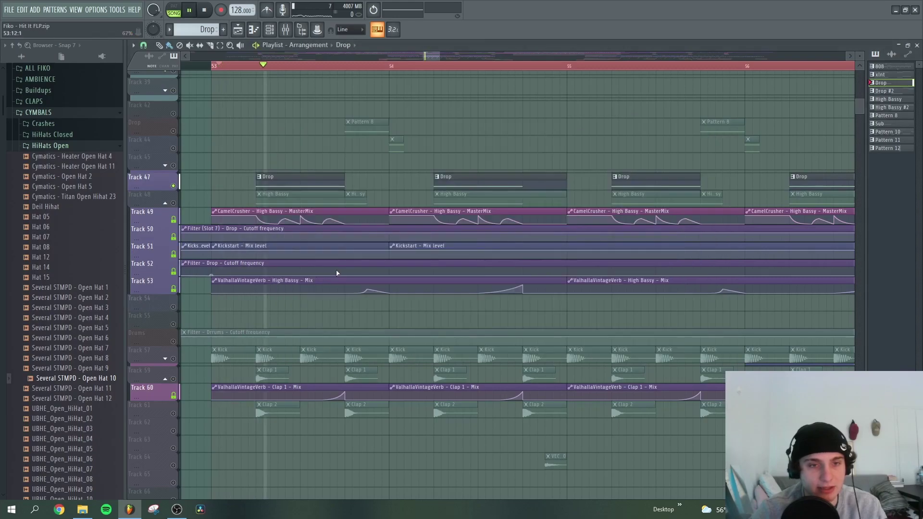
pyautogui.scroll(-1, 338, 275)
pyautogui.scroll(1, 337, 274)
pyautogui.press('space')
# Step: Solo Track 48 with the High Bassy clips, open that pattern, and view its channel's mixer track
pyautogui.keyDown('ctrl'); pyautogui.click(173, 220); pyautogui.keyUp('ctrl')
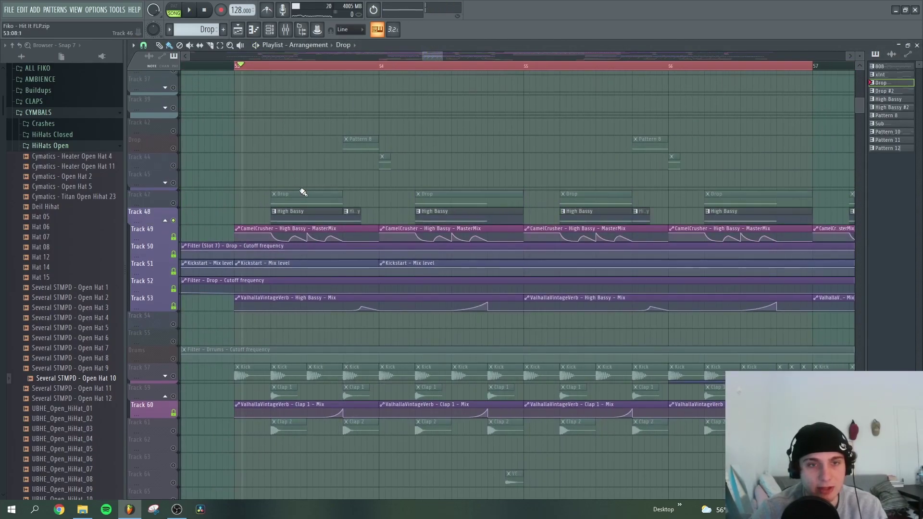
pyautogui.doubleClick(315, 215)
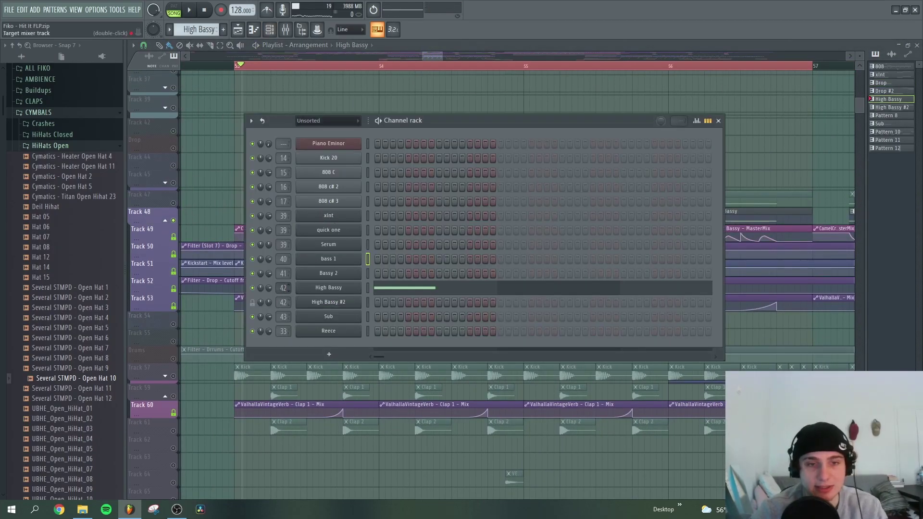
pyautogui.doubleClick(283, 288)
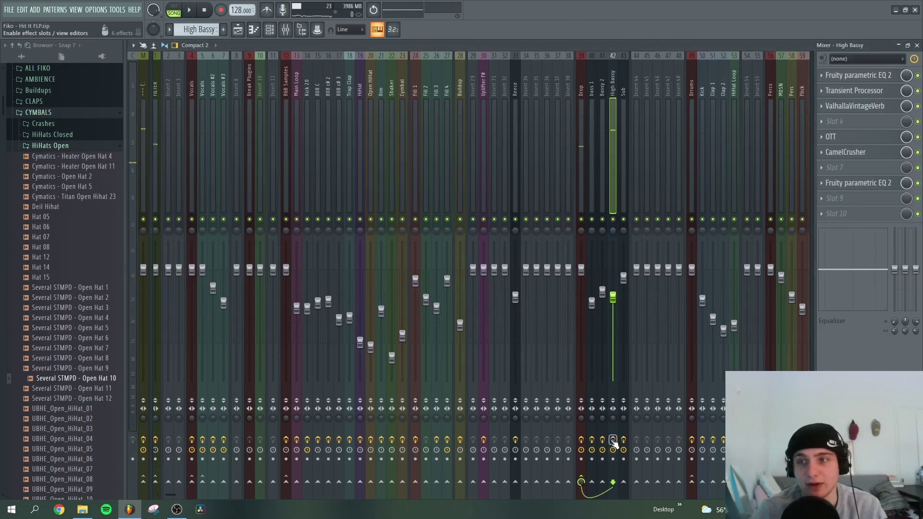
pyautogui.press('space')
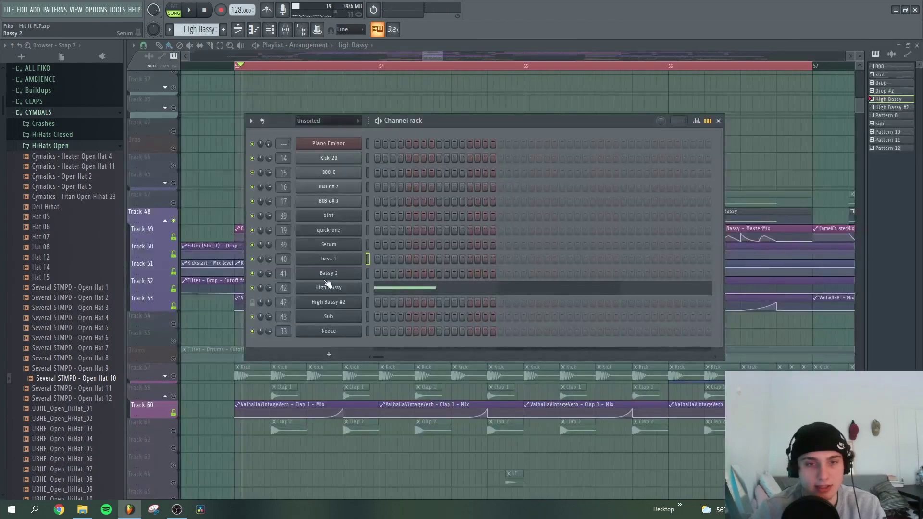
# Step: Play High Bassy while inspecting its Serum oscillators and effects chain, and close the synth
pyautogui.click(327, 286)
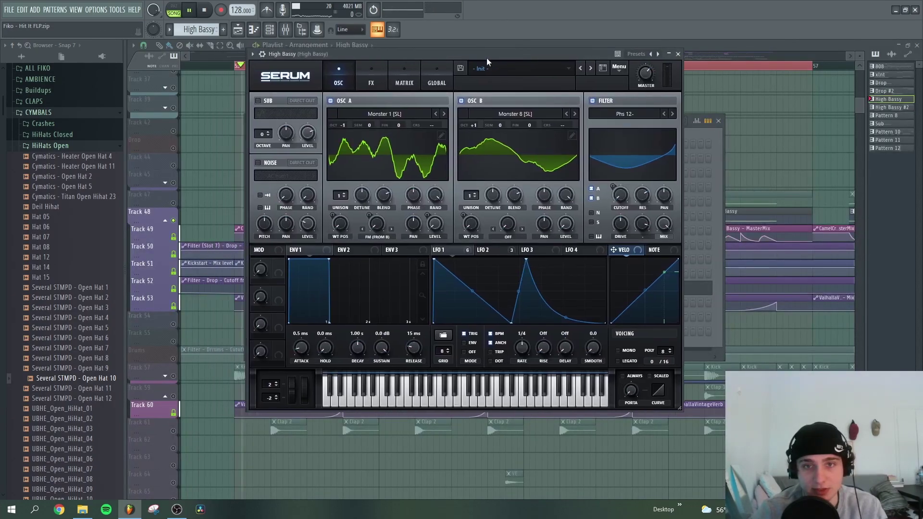
pyautogui.click(384, 83)
pyautogui.scroll(-2, 691, 148)
pyautogui.scroll(2, 691, 149)
pyautogui.click(356, 83)
pyautogui.click(390, 78)
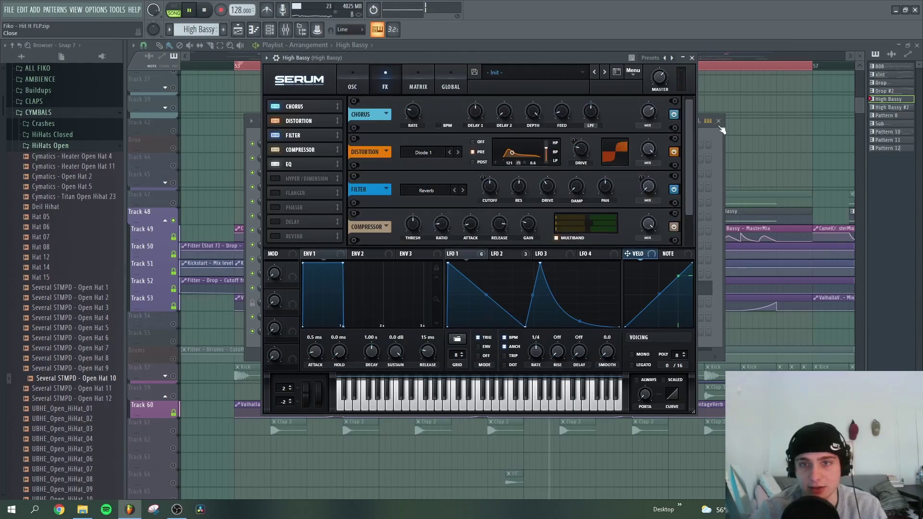
pyautogui.scroll(-2, 693, 157)
pyautogui.scroll(2, 693, 132)
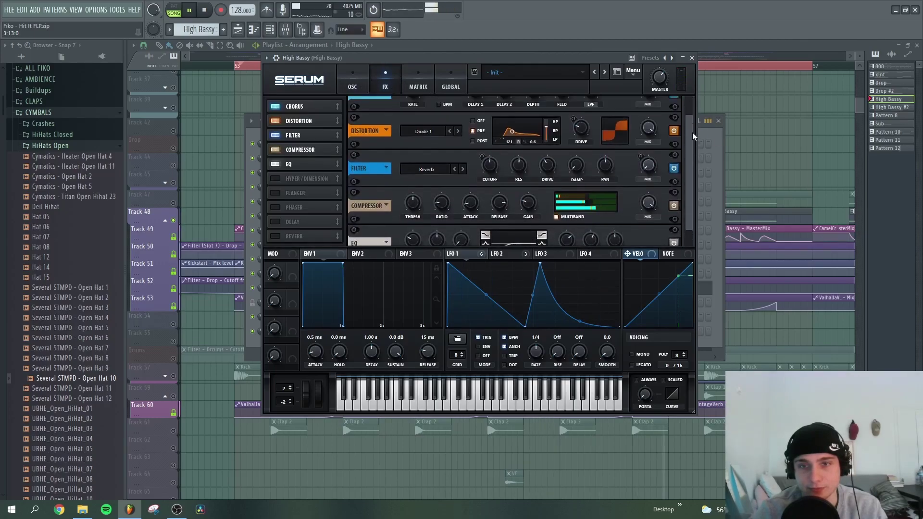
pyautogui.click(368, 76)
pyautogui.press('Escape')
# Step: Inspect Fruity parametric EQ 2 and Transient Processor on High Bassy, and play it with Transient Processor enabled
pyautogui.press('F9')
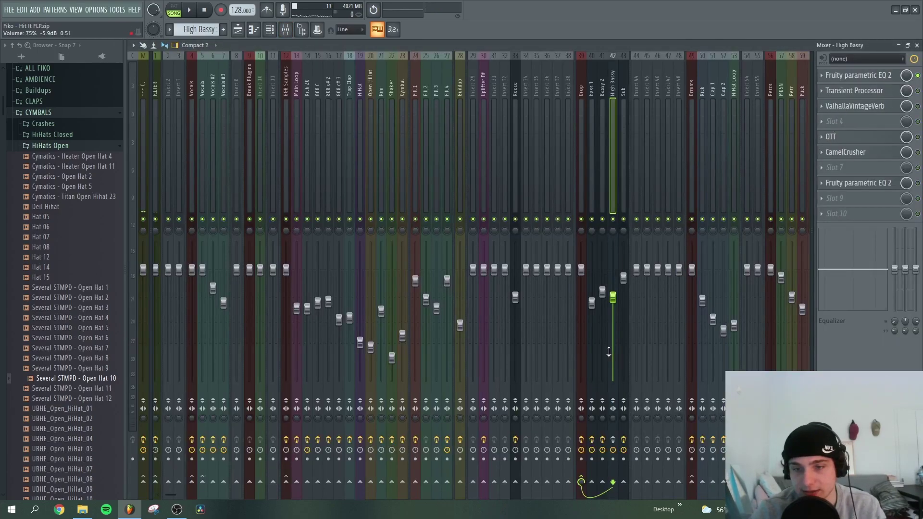
pyautogui.click(870, 76)
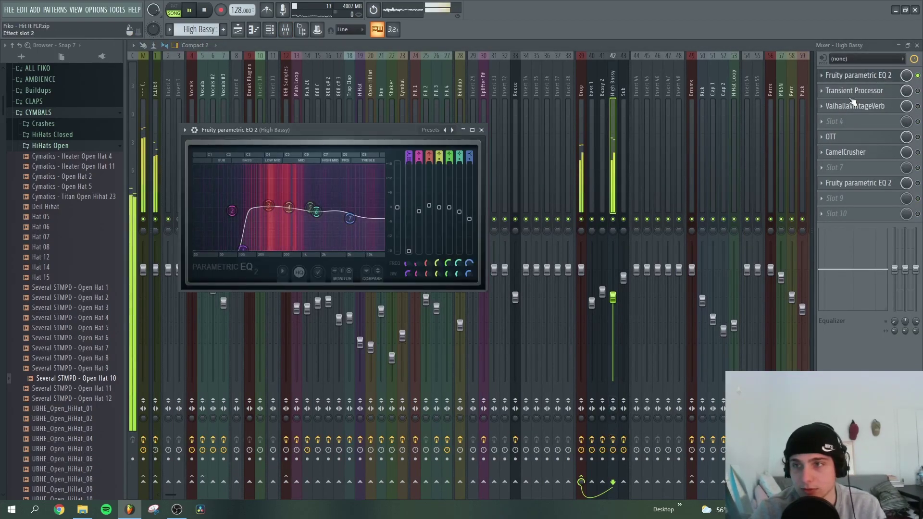
pyautogui.click(870, 77)
pyautogui.click(872, 90)
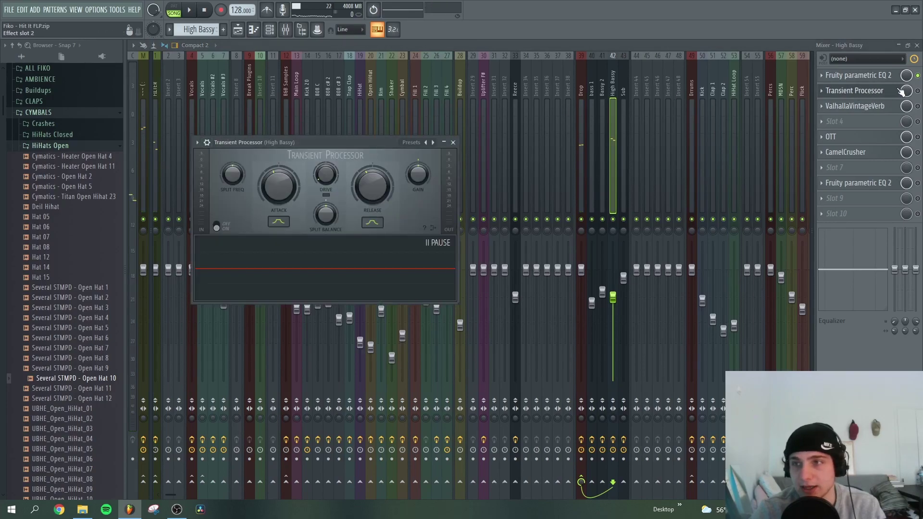
pyautogui.click(891, 92)
pyautogui.press('space')
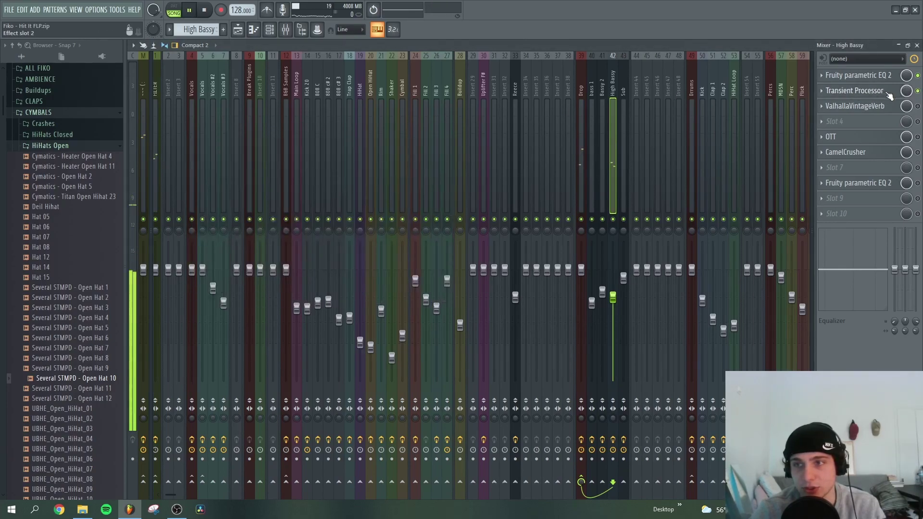
# Step: Enable and inspect ValhallaVintageVerb on High Bassy, and review its Mix automation in the playlist
pyautogui.click(877, 106)
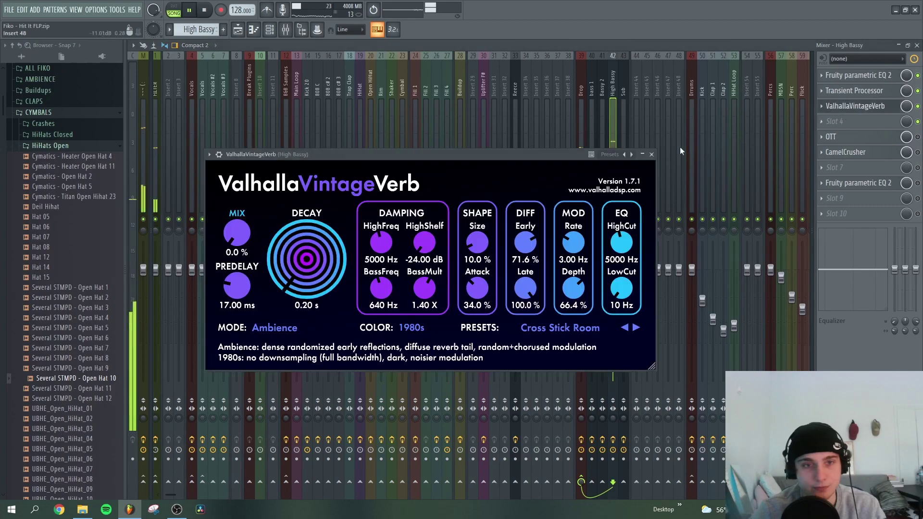
pyautogui.press('F5')
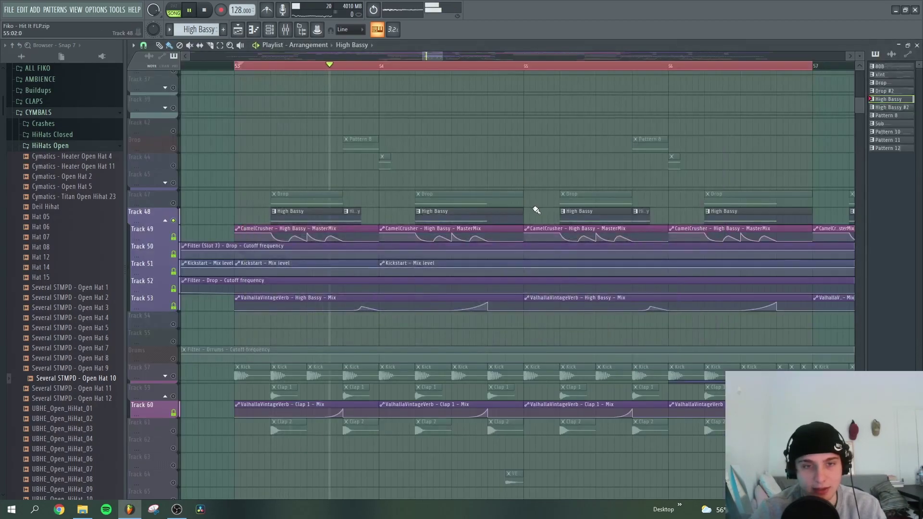
pyautogui.scroll(-5, 540, 208)
pyautogui.scroll(5, 754, 208)
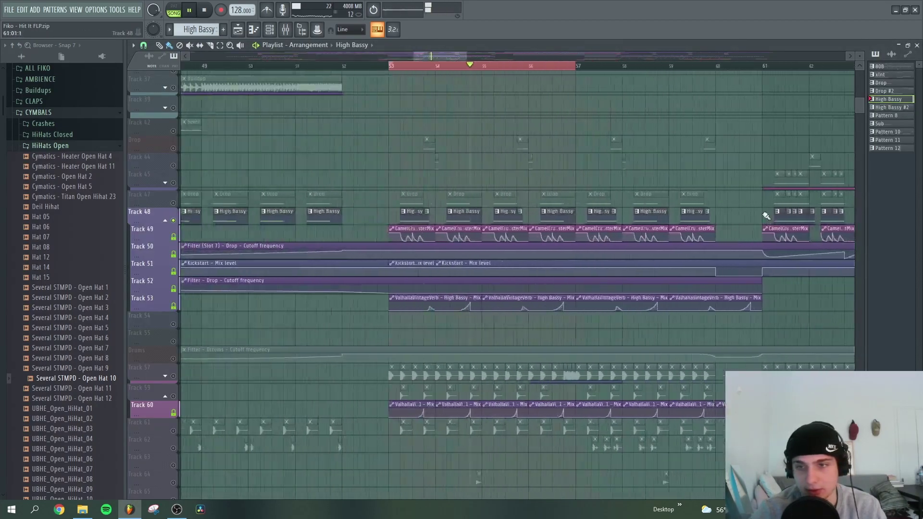
pyautogui.press('space')
pyautogui.scroll(1, 444, 135)
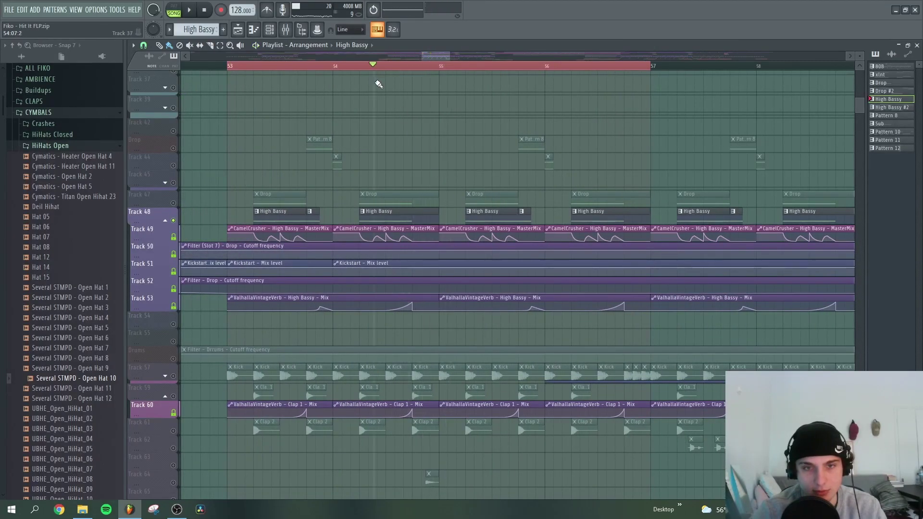
# Step: Enable OTT on the High Bassy mixer track and play the bass with it
pyautogui.press('F9')
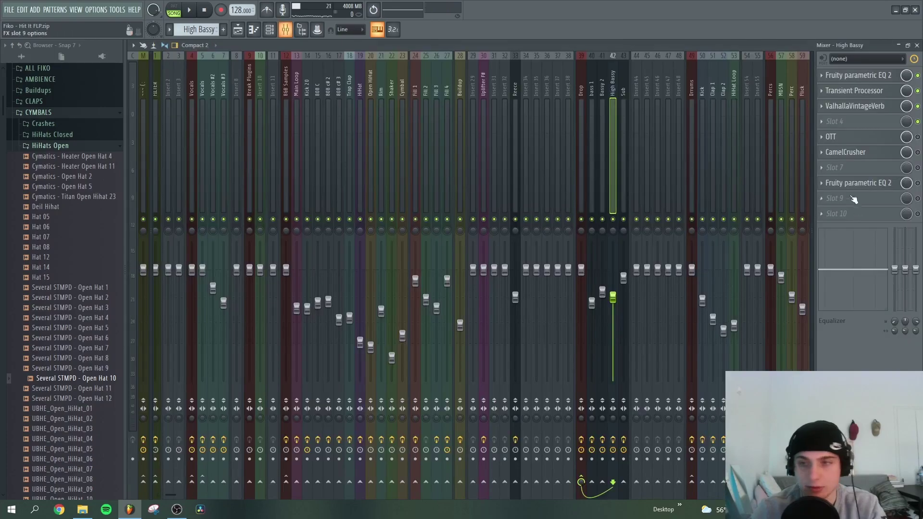
pyautogui.click(864, 140)
pyautogui.press('space')
pyautogui.press('F5')
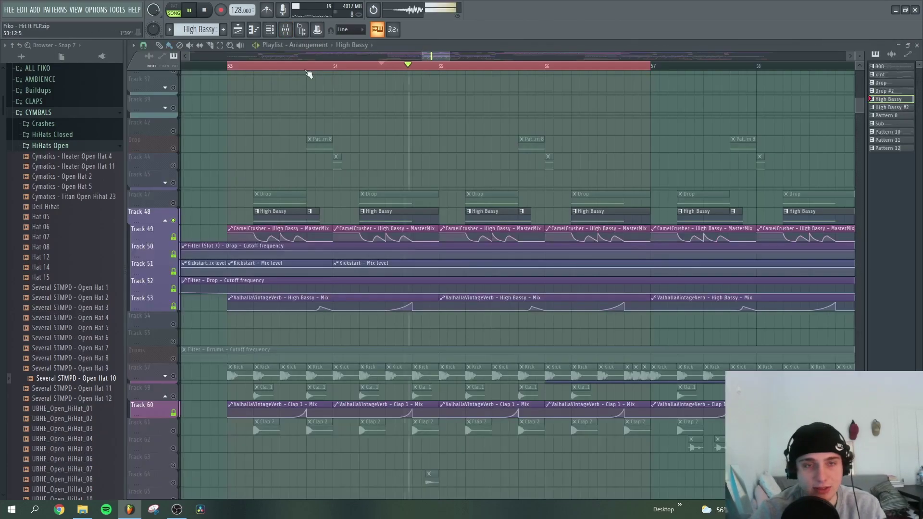
pyautogui.press('F9')
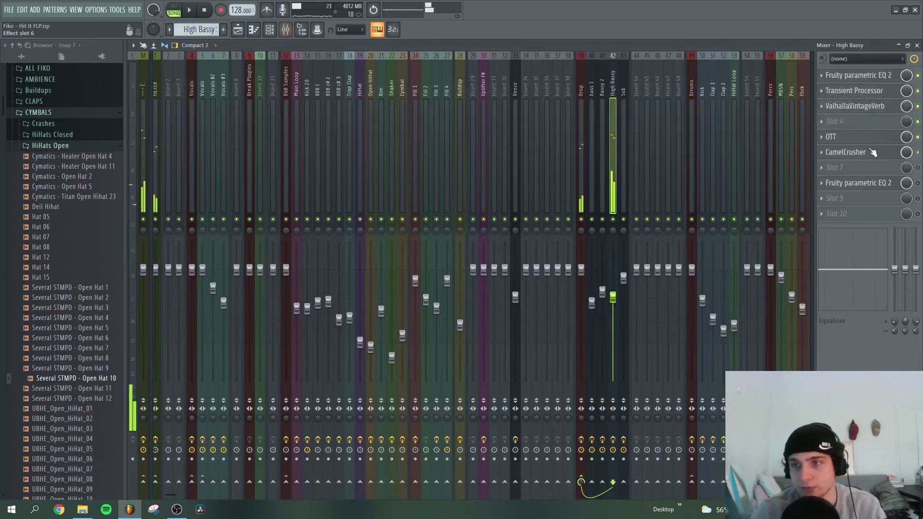
# Step: Enable and inspect CamelCrusher and the last Fruity parametric EQ 2 on High Bassy, and stop playback in the playlist
pyautogui.click(848, 154)
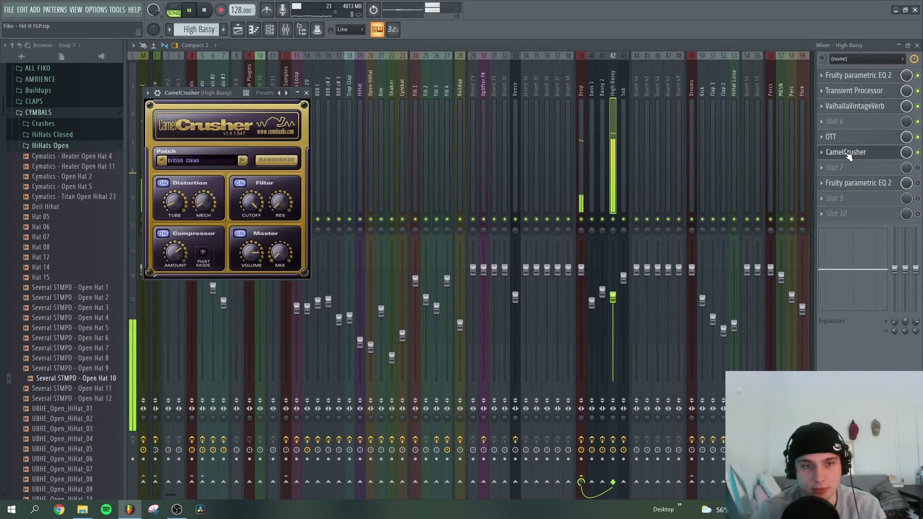
pyautogui.click(895, 154)
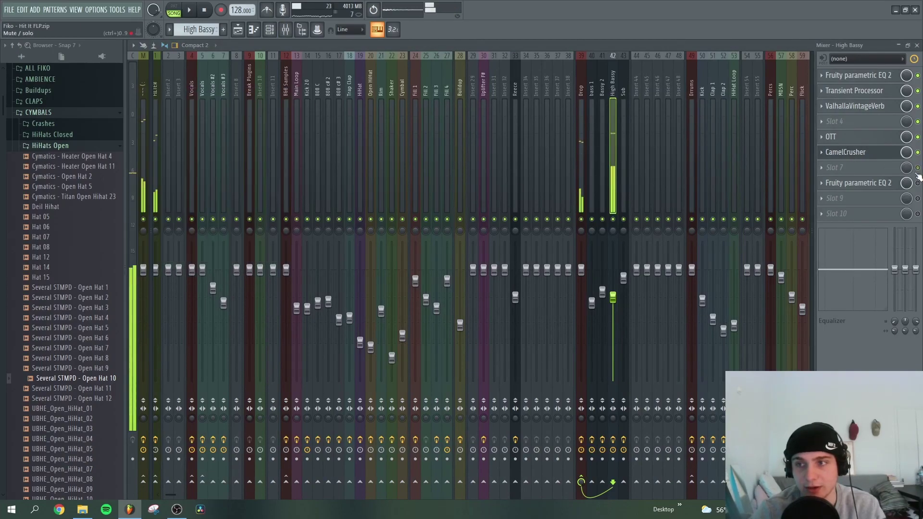
pyautogui.click(885, 183)
pyautogui.press('Escape')
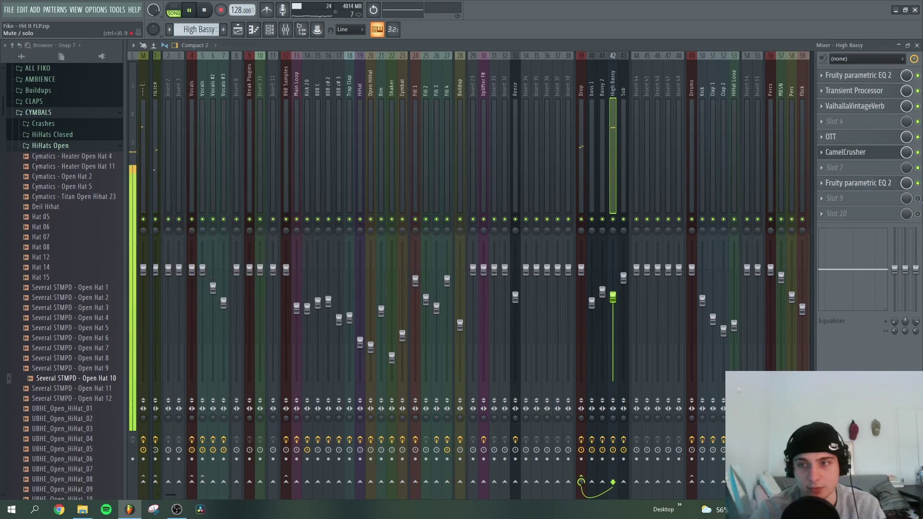
pyautogui.press('F5')
pyautogui.press('space')
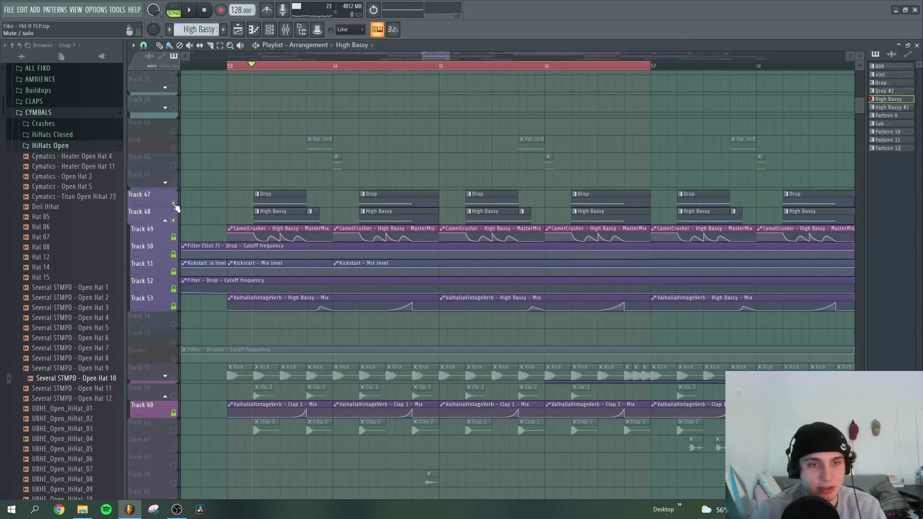
# Step: Unmute Track 47 and play the Drop pattern together with High Bassy
pyautogui.press('F7')
pyautogui.press('F5')
pyautogui.press('F6')
pyautogui.press('F6')
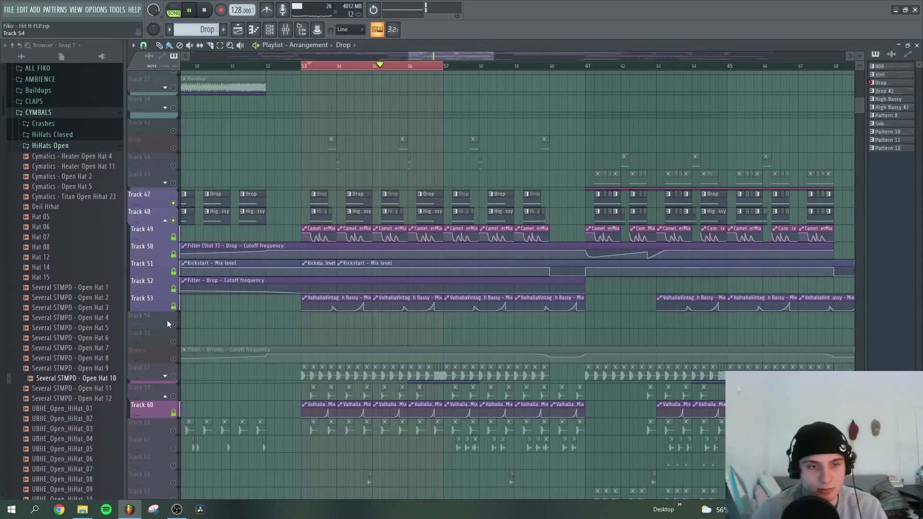
# Step: Isolate the Drop track and Track 44 in the playlist and play their Pattern 8 and xlnt clips
pyautogui.rightClick(172, 324)
pyautogui.rightClick(173, 324)
pyautogui.scroll(3, 414, 278)
pyautogui.scroll(-2, 415, 280)
pyautogui.scroll(3, 416, 281)
pyautogui.scroll(2, 424, 276)
pyautogui.scroll(3, 234, 270)
pyautogui.press('space')
pyautogui.rightClick(174, 253)
pyautogui.scroll(2, 235, 269)
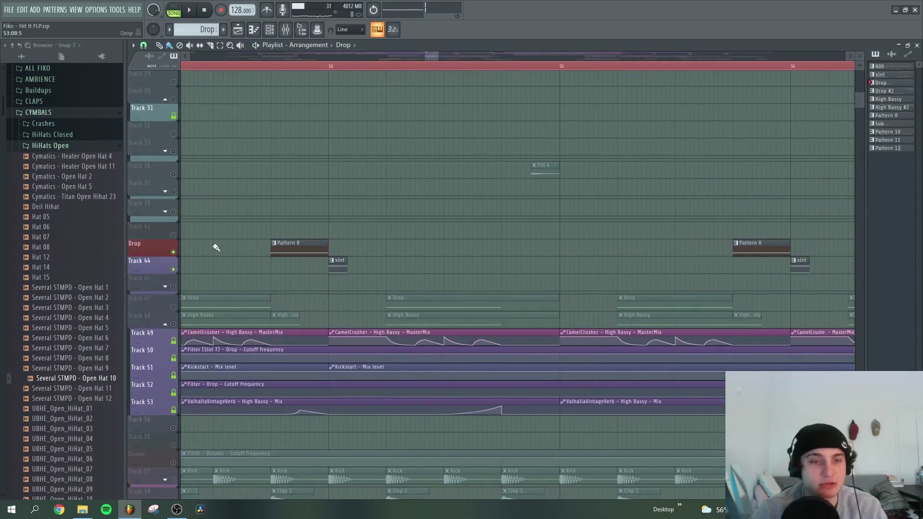
pyautogui.press('space')
# Step: Open Pattern 8, inspect the oscillators and filter of its Serum channel, and close the synth
pyautogui.doubleClick(312, 248)
pyautogui.press('space')
pyautogui.press('F5')
pyautogui.press('F6')
pyautogui.click(330, 255)
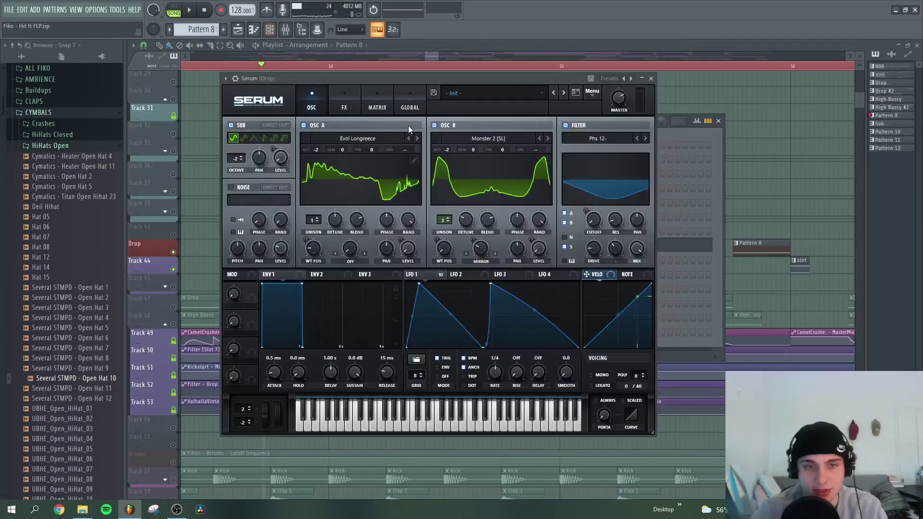
pyautogui.press('space')
pyautogui.press('space')
pyautogui.press('Escape')
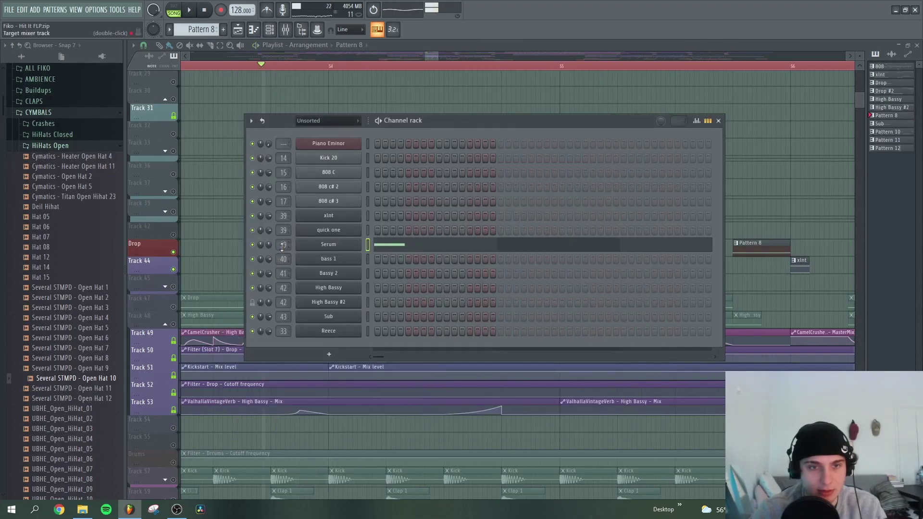
# Step: View the Drop mixer track used by the Serum channel and play the section
pyautogui.doubleClick(282, 244)
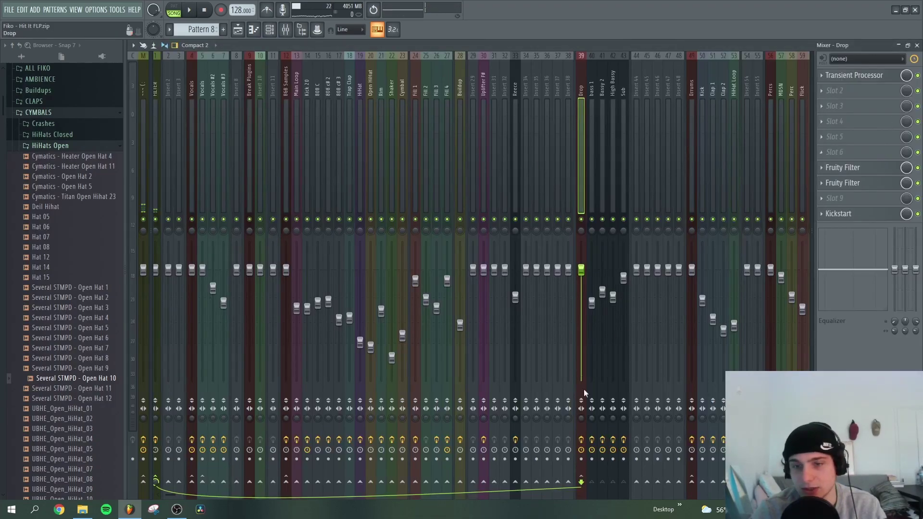
pyautogui.press('space')
pyautogui.press('F9')
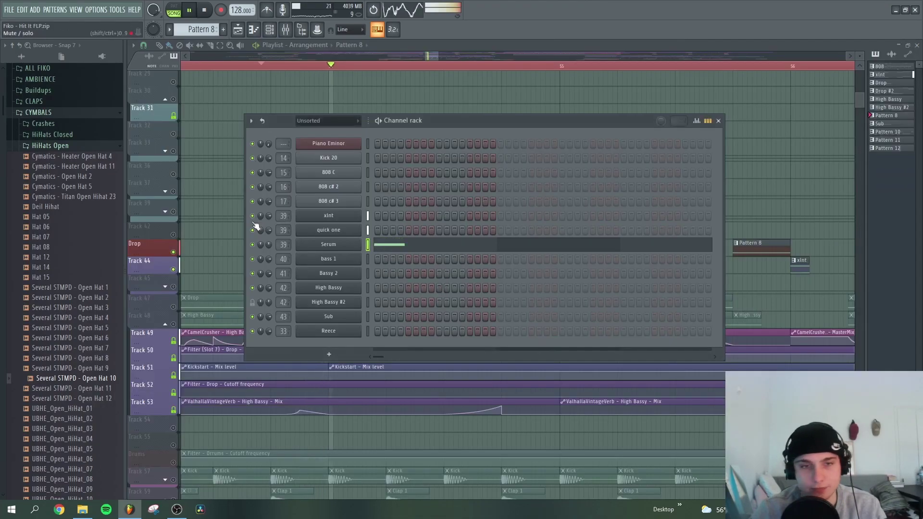
pyautogui.press('space')
# Step: Isolate Track 44, select its xlnt pattern, and open the xlnt channel's Serum
pyautogui.press('F6')
pyautogui.click(332, 261)
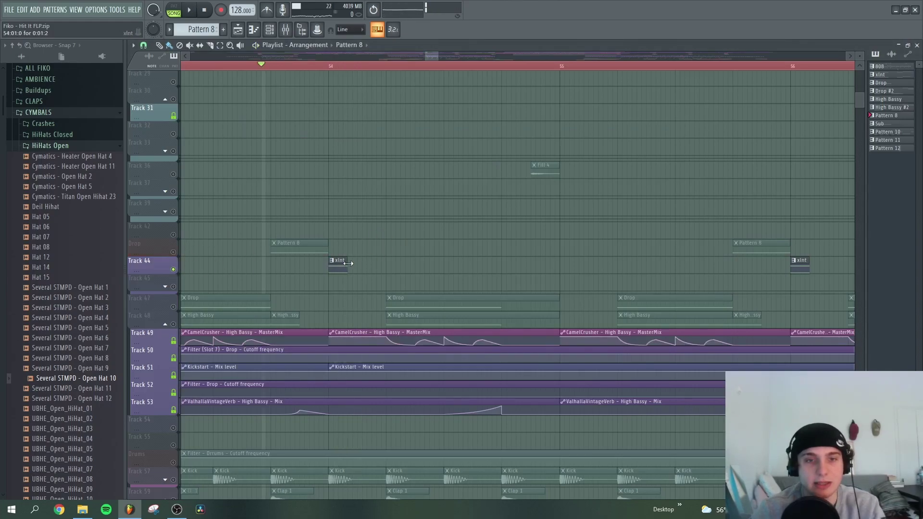
pyautogui.press('F6')
pyautogui.click(335, 214)
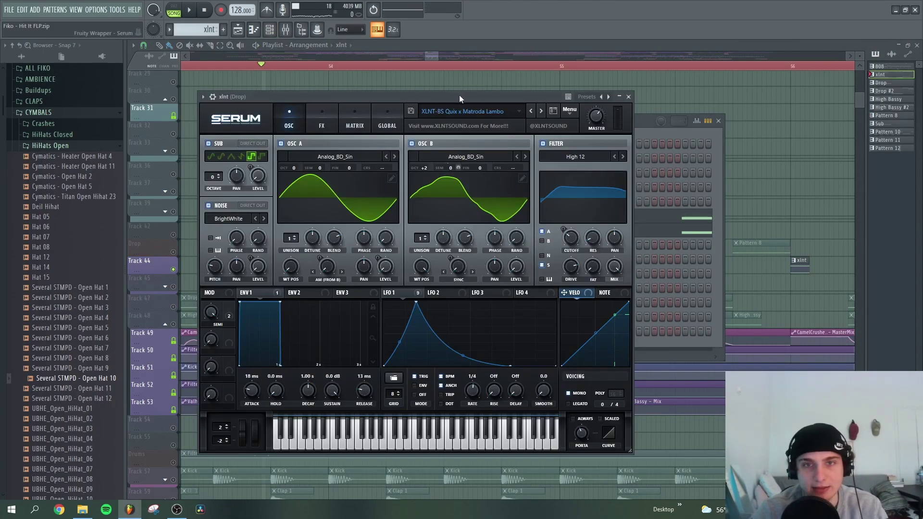
# Step: Inspect the xlnt channel's Serum during playback, close the synth, and view the channel's Drop mixer track
pyautogui.moveTo(462, 94); pyautogui.dragTo(531, 99)
pyautogui.press('space')
pyautogui.press('space')
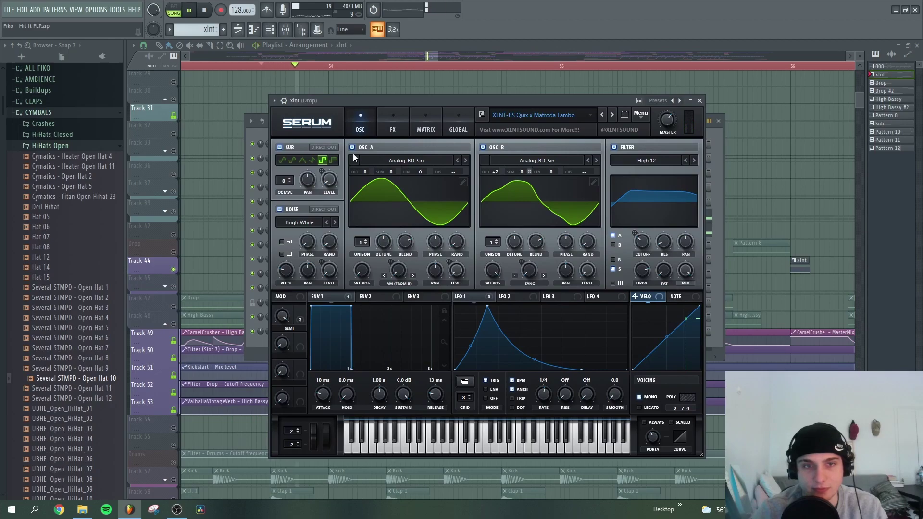
pyautogui.press('Escape')
pyautogui.doubleClick(281, 216)
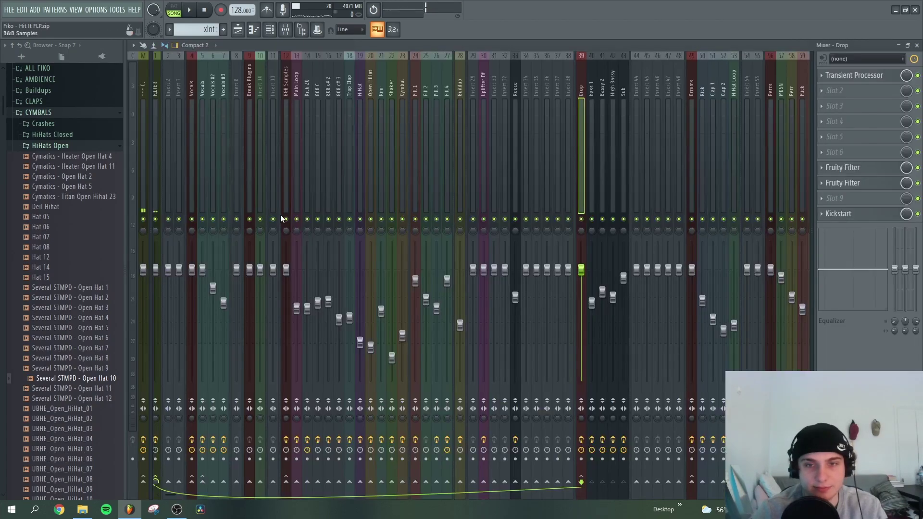
# Step: Return from the mixer to the channel rack and check the quick one channel layered with xlnt
pyautogui.press('space')
pyautogui.press('F9')
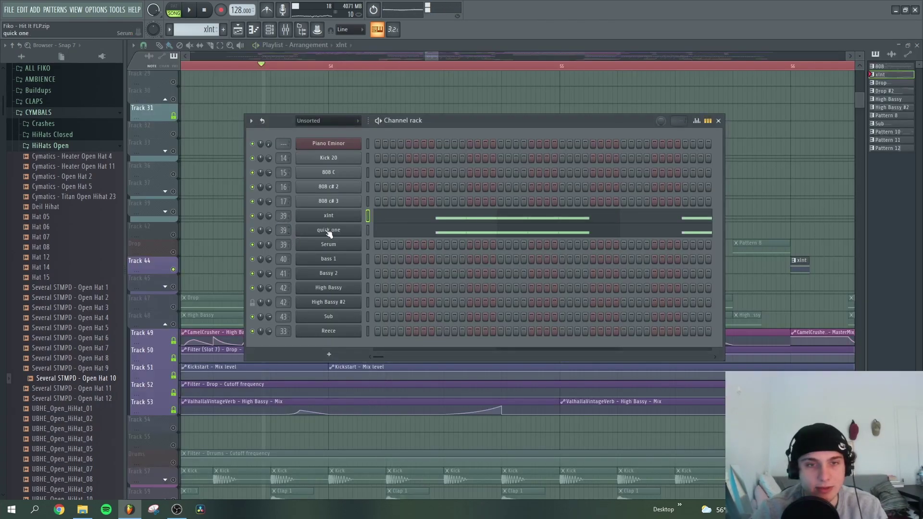
pyautogui.click(330, 232)
pyautogui.press('Escape')
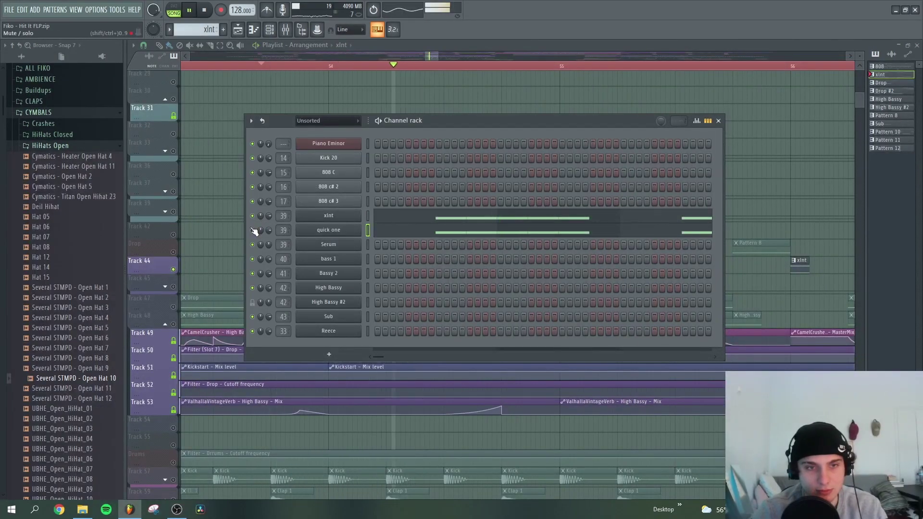
# Step: Close the channel rack, end Track 44's solo so all playlist tracks are active, and play the drop
pyautogui.press('space')
pyautogui.press('F6')
pyautogui.rightClick(175, 252)
pyautogui.rightClick(175, 252)
pyautogui.press('space')
pyautogui.scroll(-3, 289, 248)
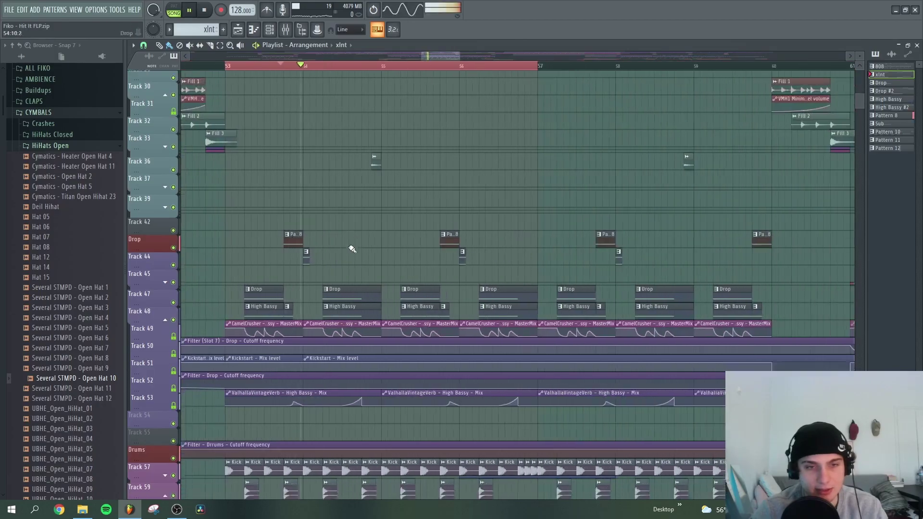
# Step: Play the fill around bar 60 and review the filter and vocal automation tracks over the drop
pyautogui.scroll(2, 380, 250)
pyautogui.scroll(-3, 399, 251)
pyautogui.scroll(3, 457, 260)
pyautogui.scroll(5, 473, 264)
pyautogui.scroll(-4, 540, 268)
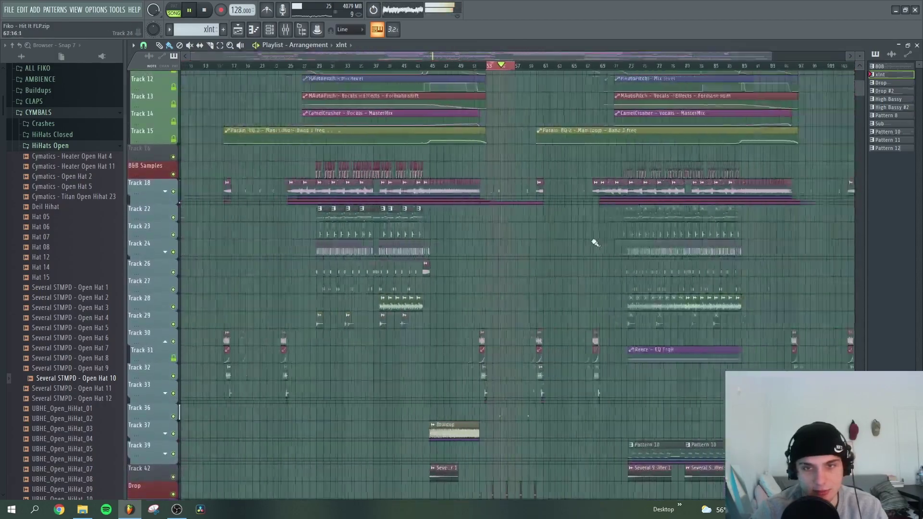
pyautogui.scroll(3, 477, 66)
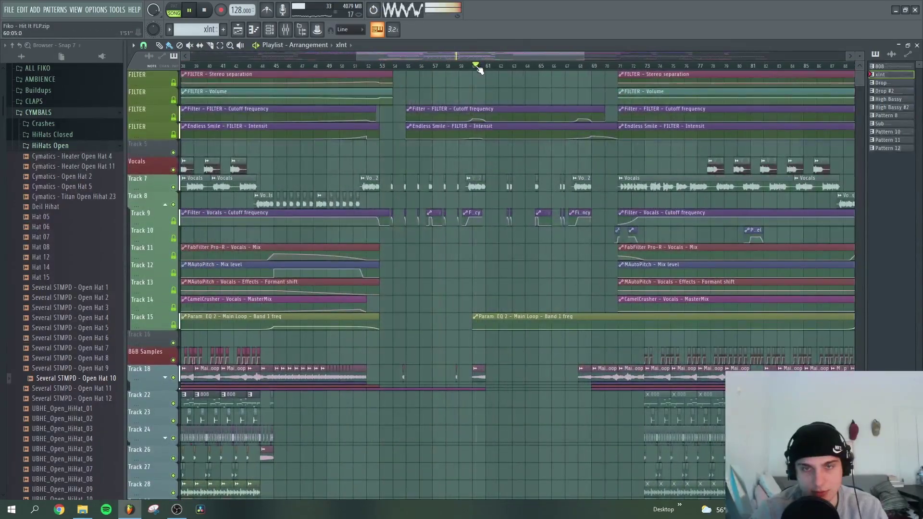
pyautogui.scroll(-6, 609, 289)
pyautogui.moveTo(861, 95); pyautogui.dragTo(860, 118)
# Step: Stop playback and expand the Track 45 group to show the High Bassy #2 channel pitch automation on Track 46
pyautogui.press('space')
pyautogui.scroll(3, 597, 217)
pyautogui.scroll(4, 366, 269)
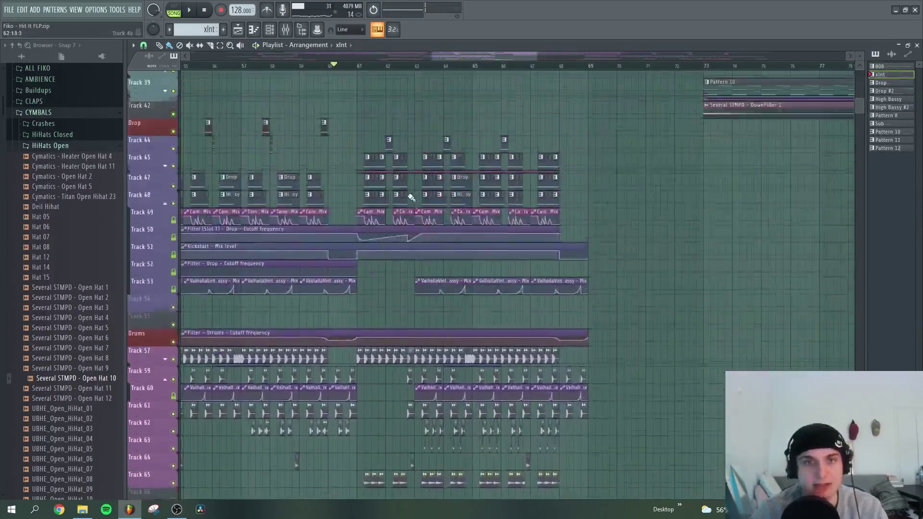
pyautogui.scroll(3, 385, 154)
pyautogui.scroll(2, 376, 180)
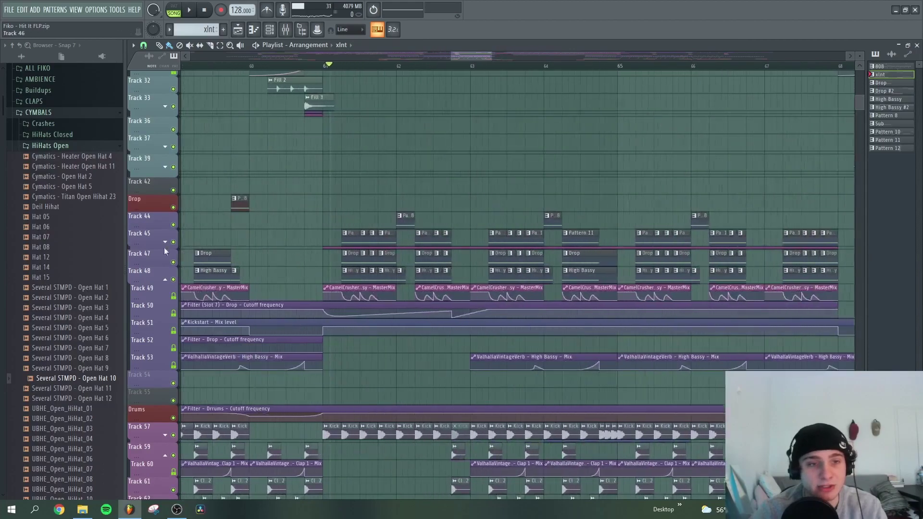
pyautogui.click(166, 243)
pyautogui.scroll(-1, 364, 252)
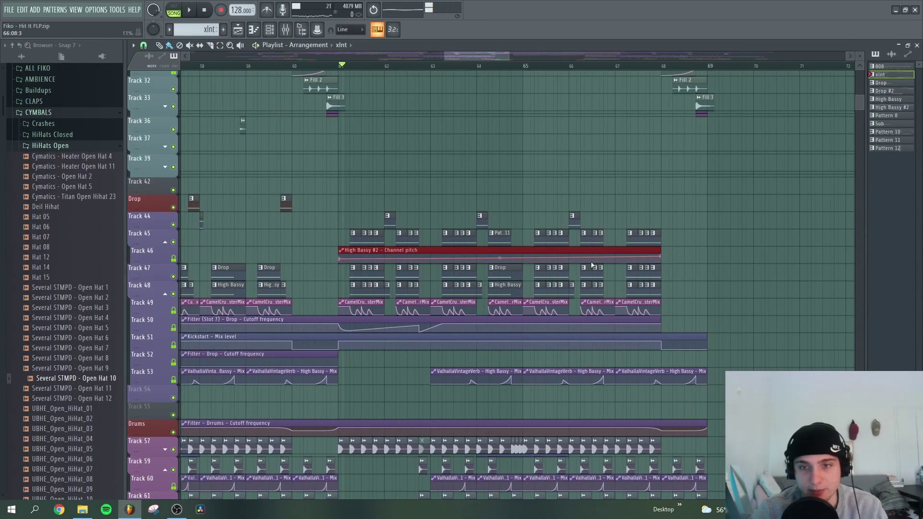
# Step: Play the second half of the drop from bar 61 through the closing fill and examine its bass and automation clips
pyautogui.scroll(-3, 533, 269)
pyautogui.scroll(2, 594, 237)
pyautogui.scroll(-1, 536, 234)
pyautogui.keyDown('ctrl'); pyautogui.scroll(-3, 474, 187); pyautogui.keyUp('ctrl')
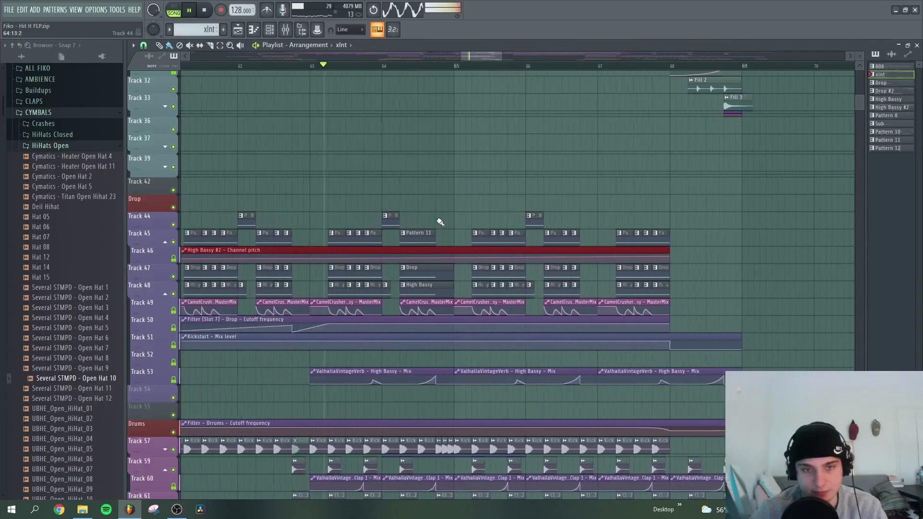
pyautogui.keyDown('ctrl'); pyautogui.scroll(1, 520, 207); pyautogui.keyUp('ctrl')
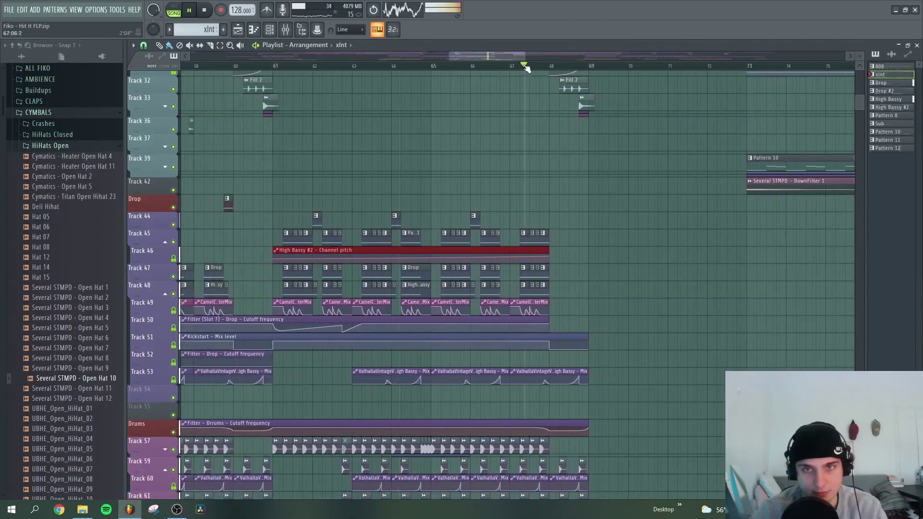
pyautogui.keyDown('ctrl'); pyautogui.scroll(1, 566, 197); pyautogui.keyUp('ctrl')
pyautogui.keyDown('ctrl'); pyautogui.scroll(-3, 567, 211); pyautogui.keyUp('ctrl')
pyautogui.scroll(3, 738, 266)
pyautogui.keyDown('ctrl'); pyautogui.scroll(1, 773, 266); pyautogui.keyUp('ctrl')
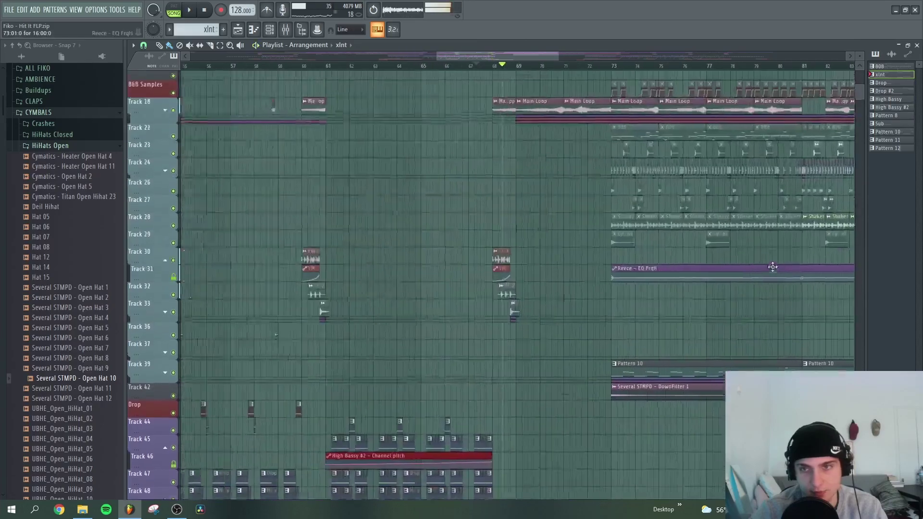
# Step: Play the second break around bar 73, reviewing its Main Loop, Pattern 10 and vocal automation clips
pyautogui.press('space')
pyautogui.keyDown('ctrl'); pyautogui.scroll(-3, 775, 266); pyautogui.keyUp('ctrl')
pyautogui.keyDown('ctrl'); pyautogui.scroll(4, 819, 262); pyautogui.keyUp('ctrl')
pyautogui.scroll(3, 346, 71)
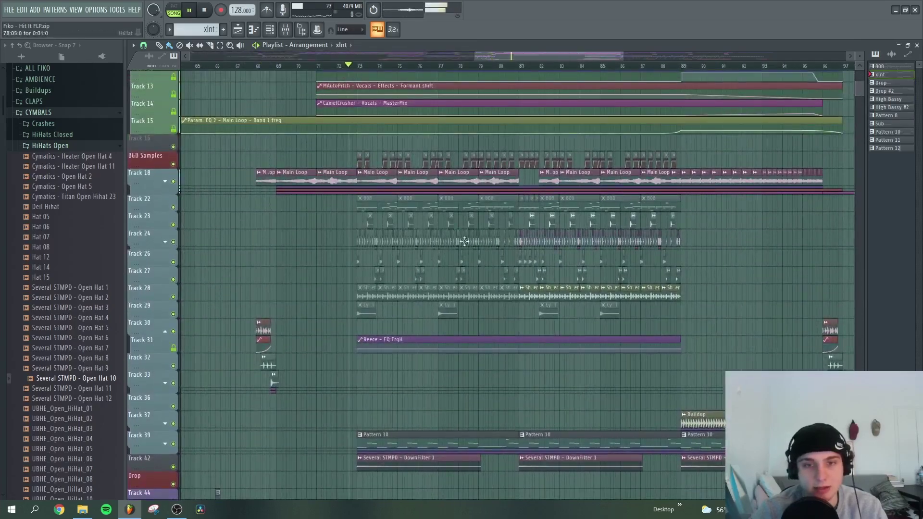
pyautogui.scroll(-2, 491, 251)
pyautogui.keyDown('ctrl'); pyautogui.scroll(-3, 529, 252); pyautogui.keyUp('ctrl')
pyautogui.scroll(6, 639, 273)
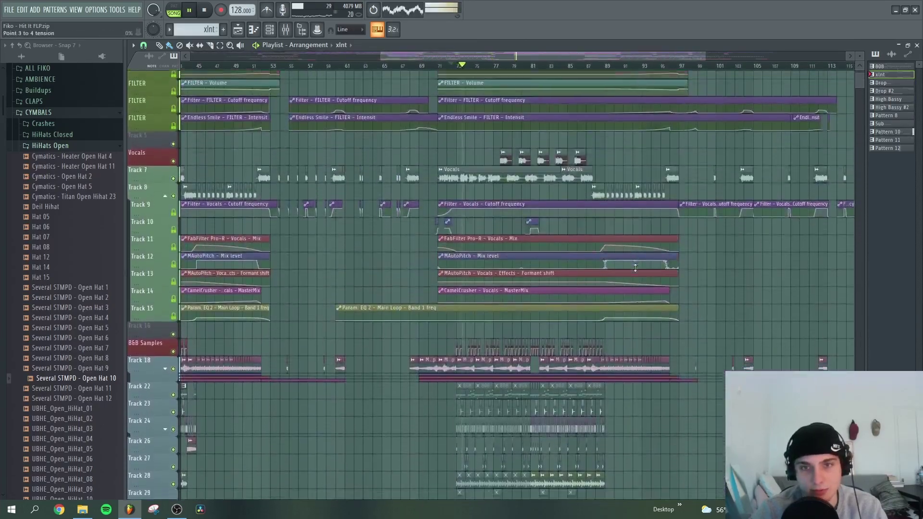
pyautogui.keyDown('ctrl'); pyautogui.scroll(-1, 635, 268); pyautogui.keyUp('ctrl')
pyautogui.scroll(-9, 635, 268)
pyautogui.press('space')
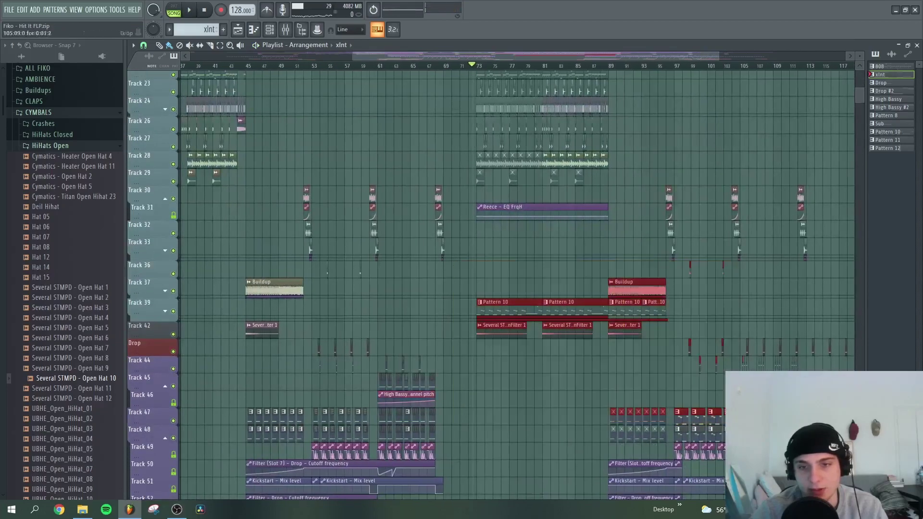
# Step: View the whole arrangement and highlight the first break and drop clips to compare them with the second break
pyautogui.keyDown('ctrl'); pyautogui.scroll(-3, 568, 378); pyautogui.keyUp('ctrl')
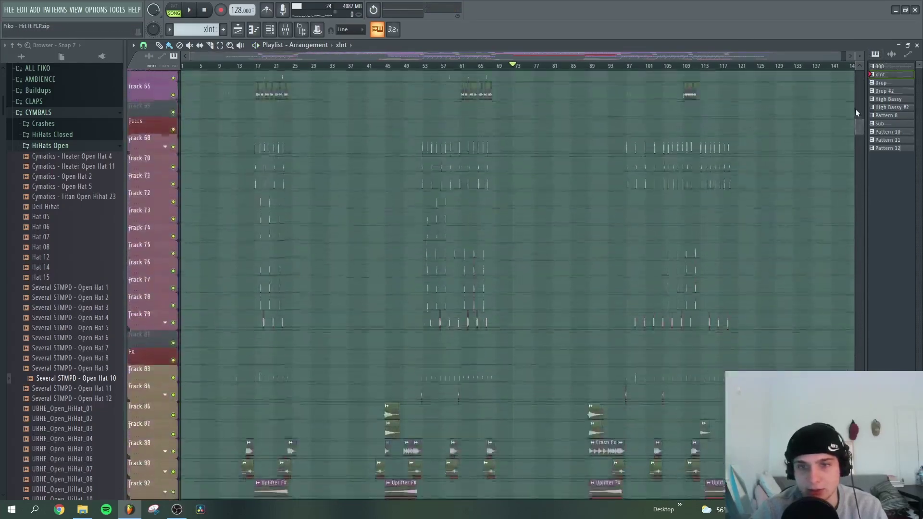
pyautogui.scroll(15, 854, 177)
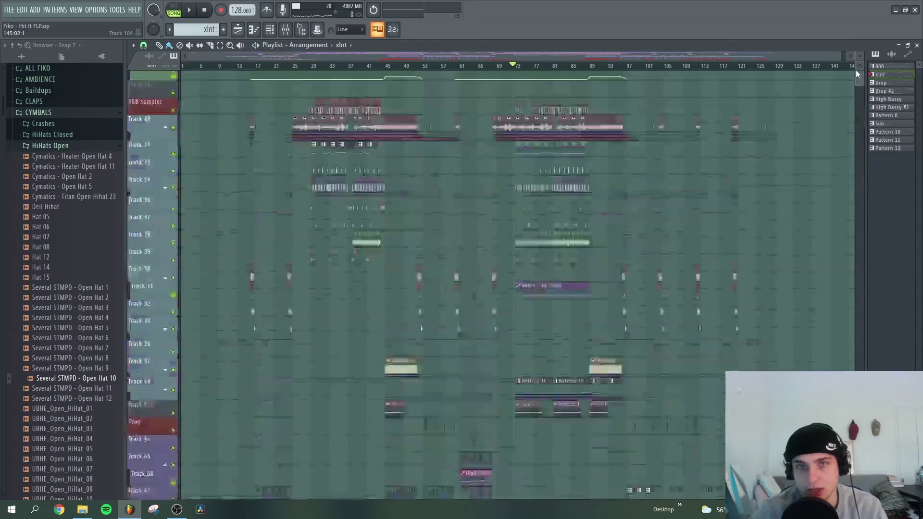
pyautogui.scroll(-5, 584, 381)
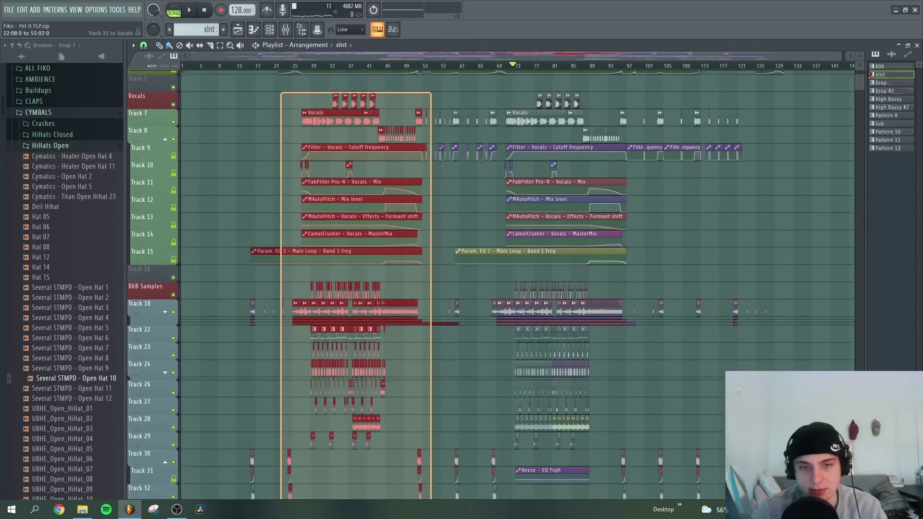
pyautogui.scroll(-8, 591, 380)
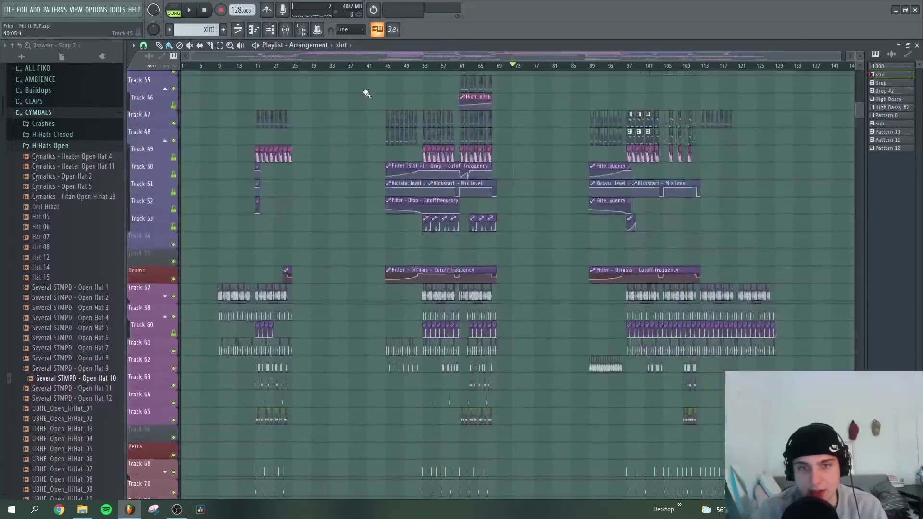
pyautogui.scroll(10, 552, 419)
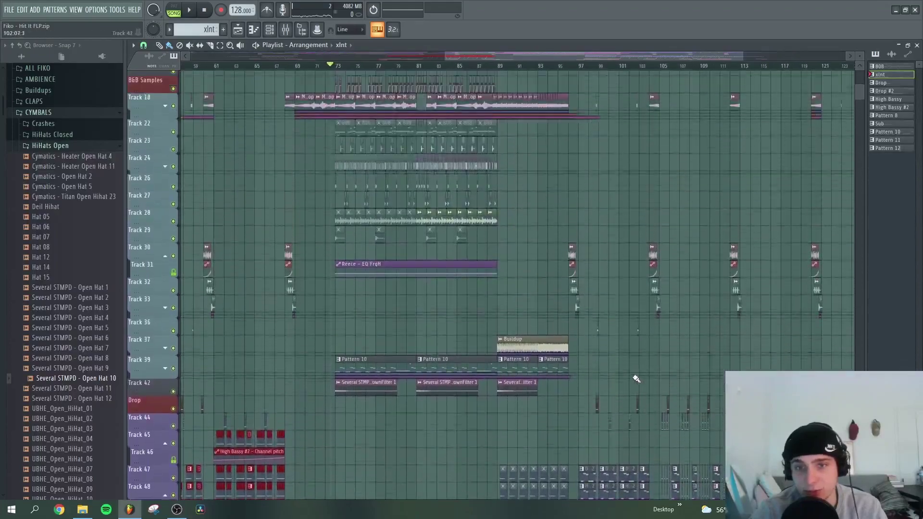
pyautogui.scroll(3, 702, 307)
pyautogui.scroll(5, 558, 264)
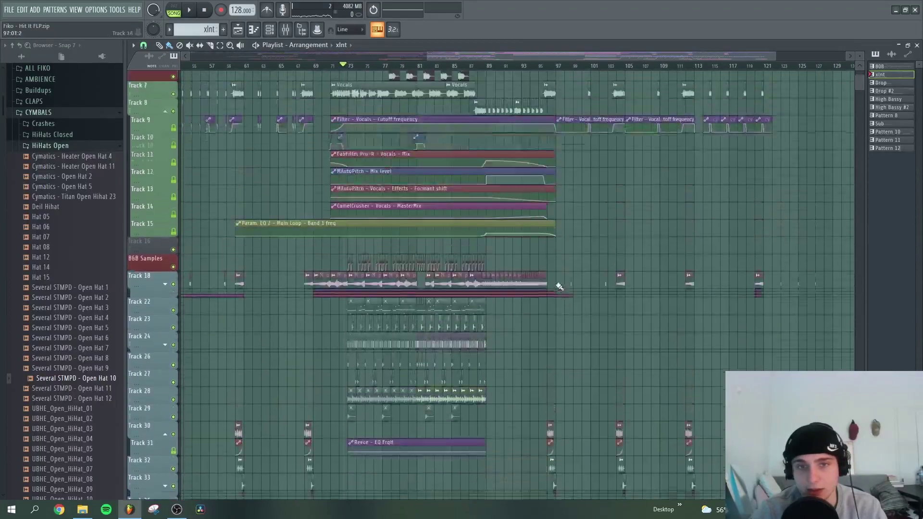
# Step: Play the final drop from bar 97 and examine its Drop #2 and High Bassy #2 clips
pyautogui.scroll(-8, 587, 191)
pyautogui.press('space')
pyautogui.scroll(-7, 604, 268)
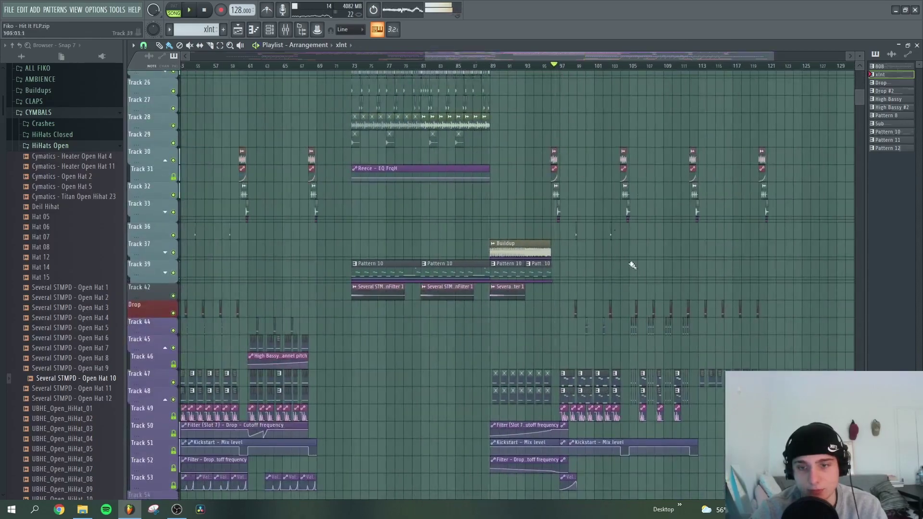
pyautogui.scroll(-11, 664, 336)
pyautogui.scroll(3, 687, 380)
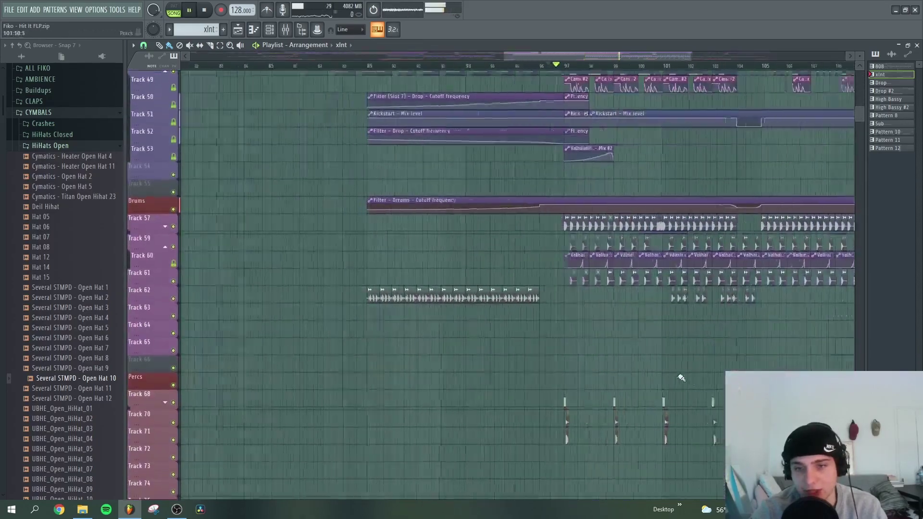
pyautogui.scroll(2, 526, 366)
pyautogui.scroll(5, 486, 334)
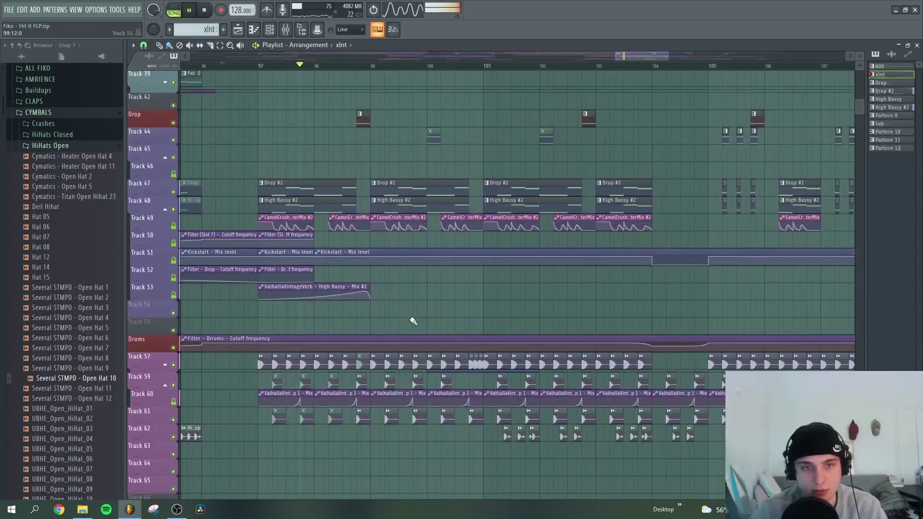
# Step: Review the final drop's drum and percussion tracks during playback
pyautogui.scroll(-3, 452, 321)
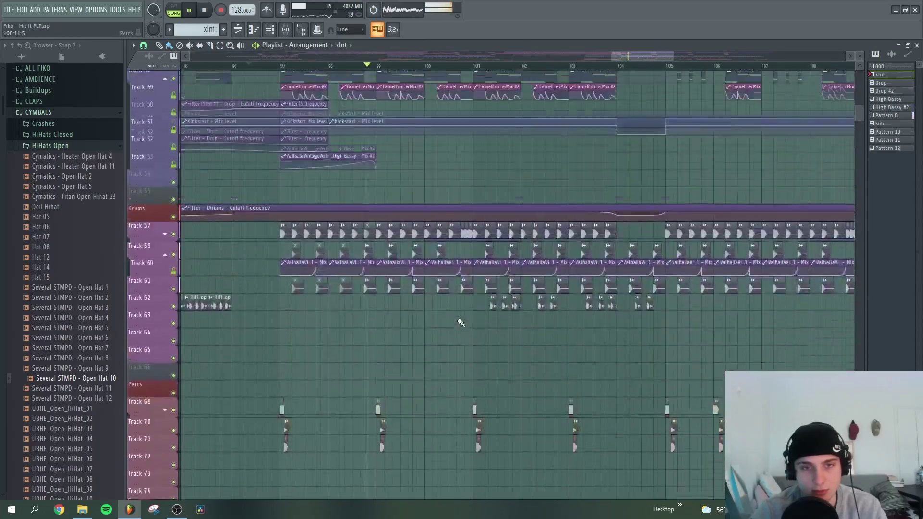
pyautogui.scroll(-2, 481, 327)
pyautogui.scroll(-3, 514, 350)
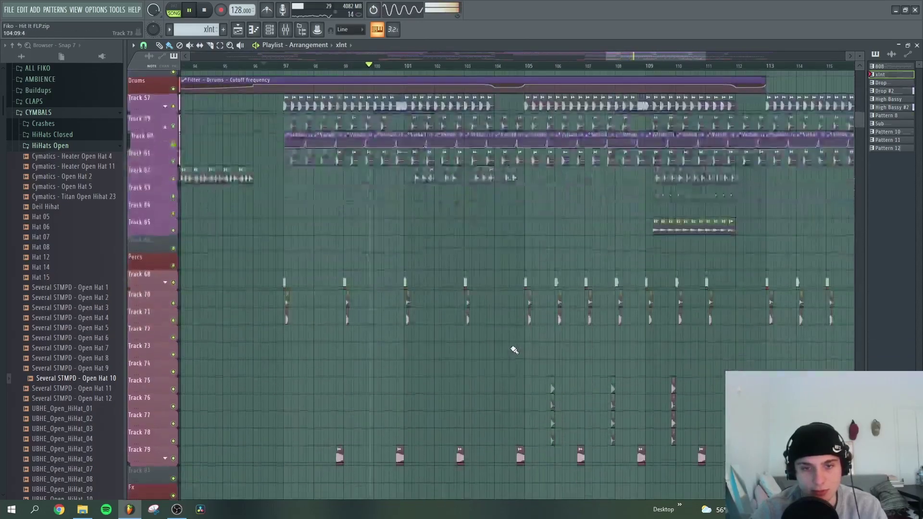
pyautogui.scroll(-2, 514, 346)
pyautogui.scroll(9, 513, 339)
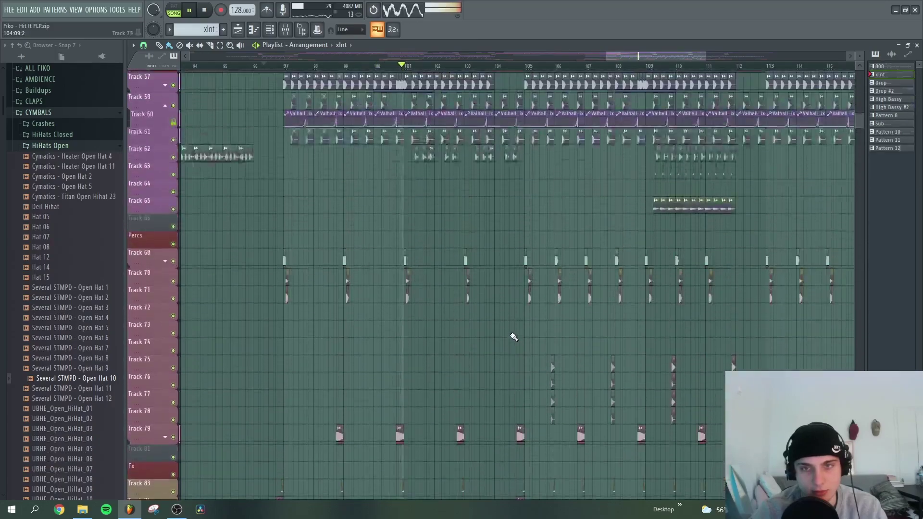
# Step: Highlight the first break's clips, clear the selection, and shrink the track heights to view the full arrangement
pyautogui.scroll(5, 588, 332)
pyautogui.moveTo(861, 98); pyautogui.dragTo(859, 73)
pyautogui.scroll(-3, 521, 307)
pyautogui.moveTo(292, 212); pyautogui.dragTo(407, 481)
pyautogui.scroll(3, 841, 288)
pyautogui.scroll(2, 840, 288)
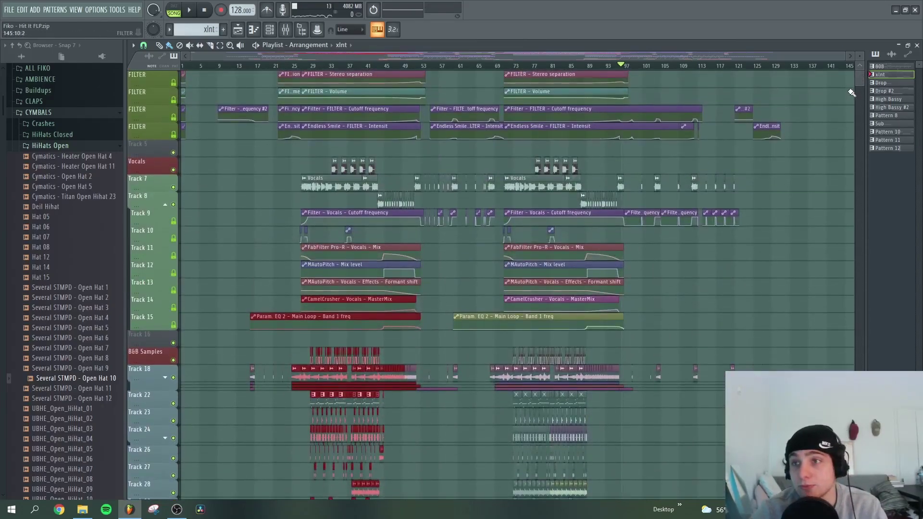
pyautogui.moveTo(860, 56); pyautogui.dragTo(860, 72)
pyautogui.keyDown('ctrl'); pyautogui.click(828, 122); pyautogui.keyUp('ctrl')
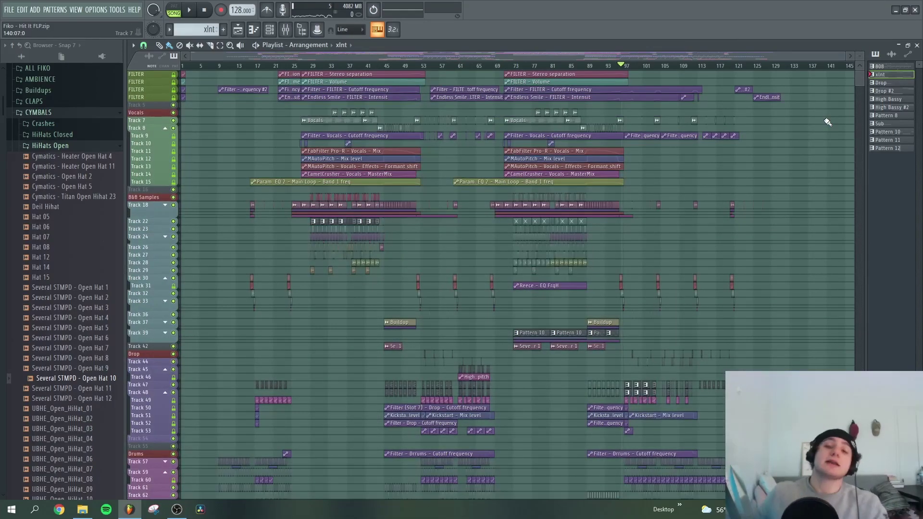